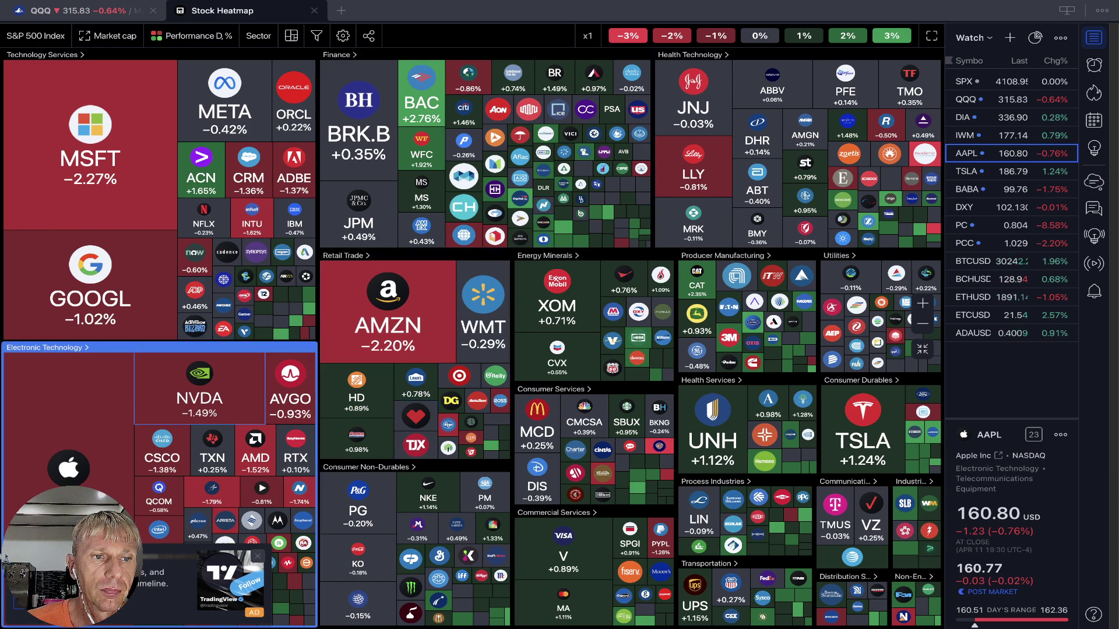
- Check the technology stocks in the S&P 500 heatmap, close the heatmap and open the SPX chart
mouse_move(68, 408)
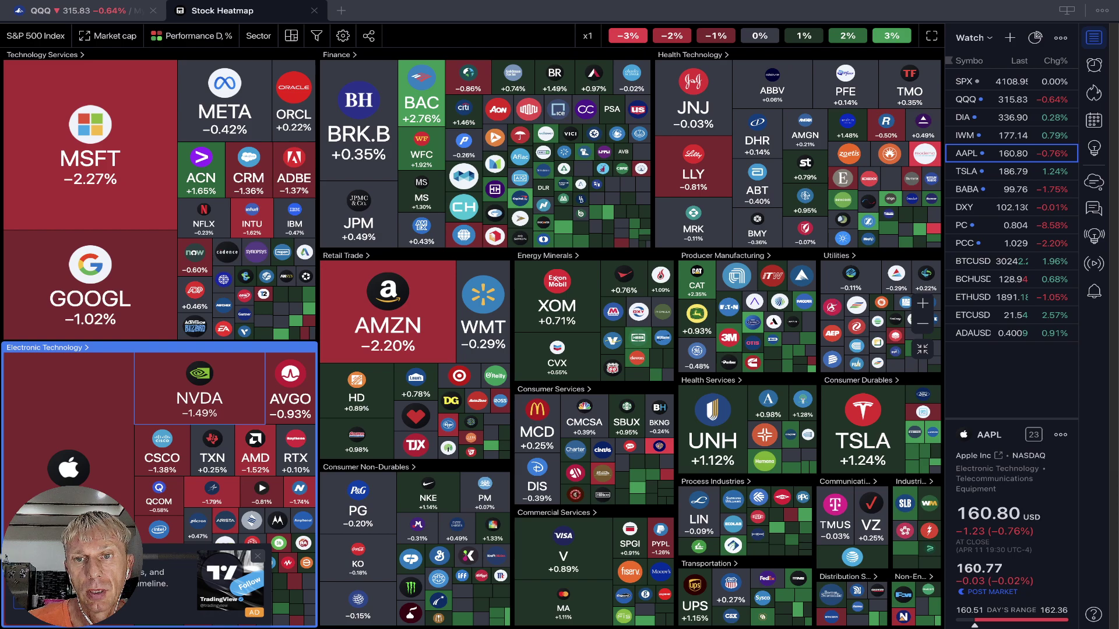
mouse_move(199, 397)
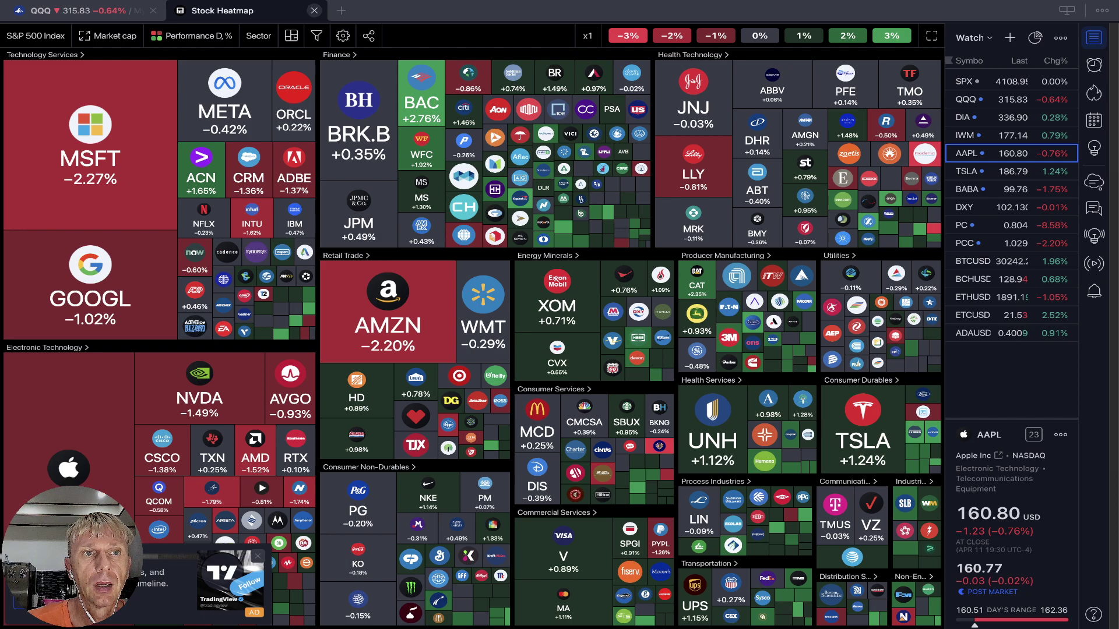
left_click(314, 10)
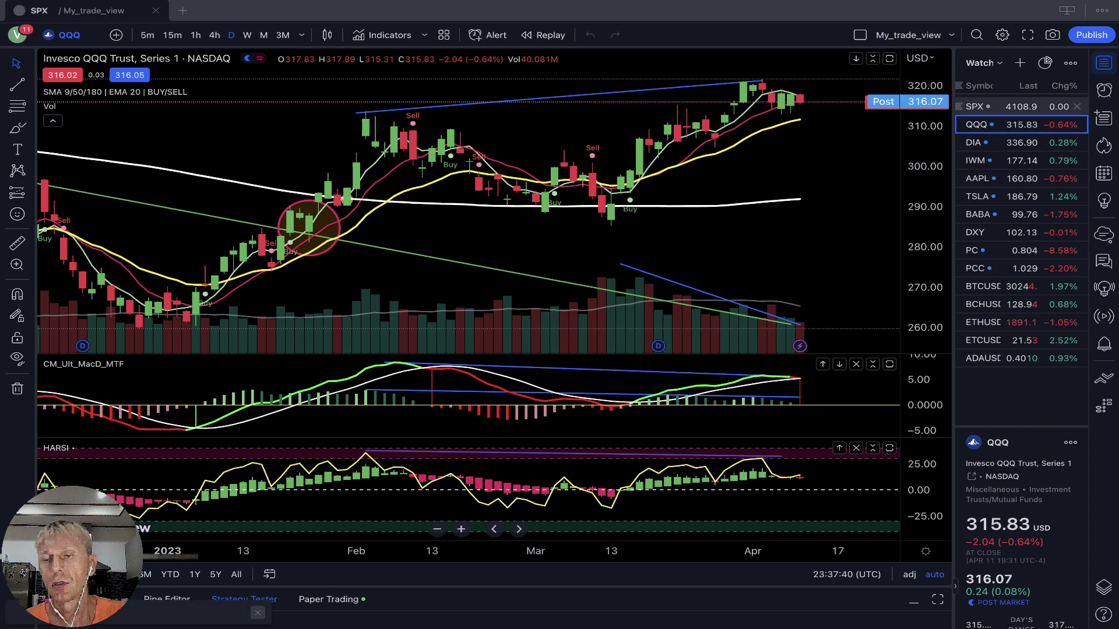
left_click(991, 106)
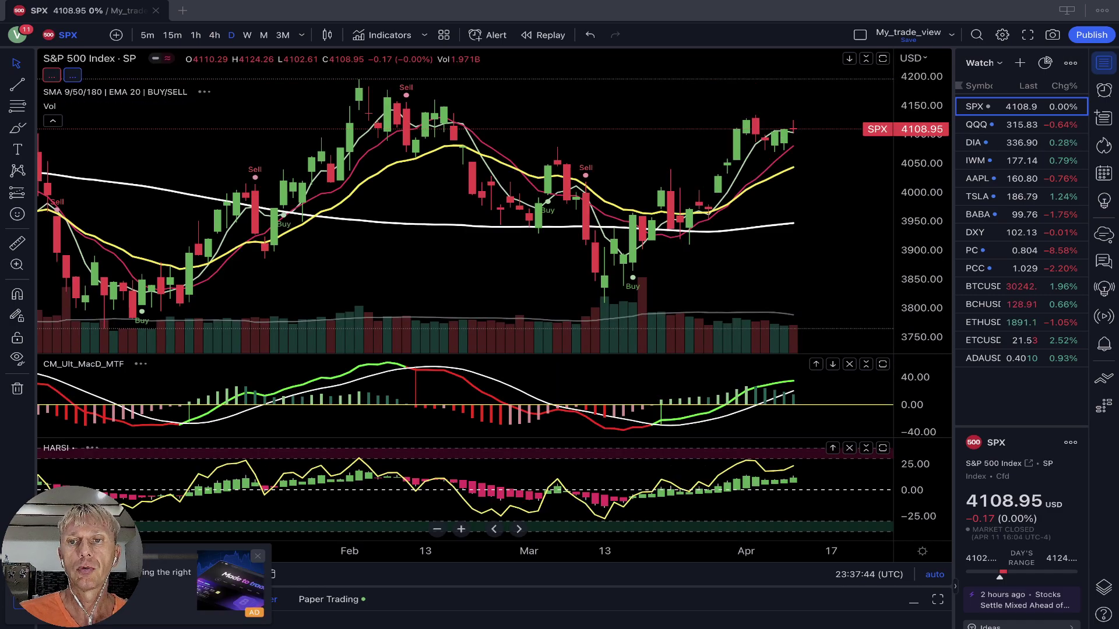
- Examine the SPX daily chart at full width with the watchlist hidden, and bring the watchlist back
left_click(1104, 62)
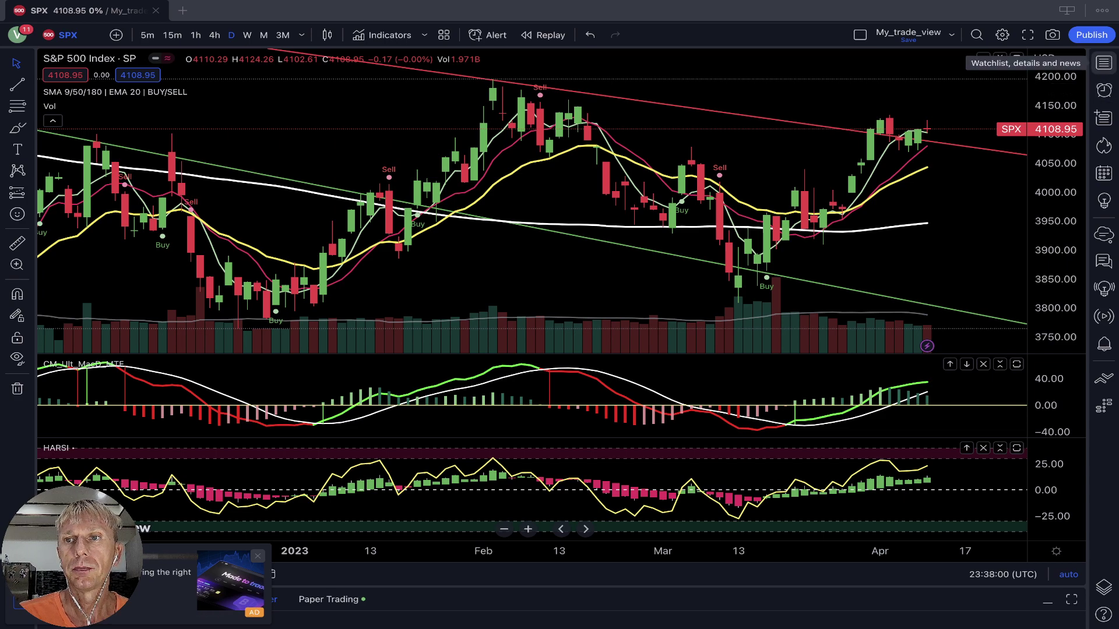
left_click(1103, 62)
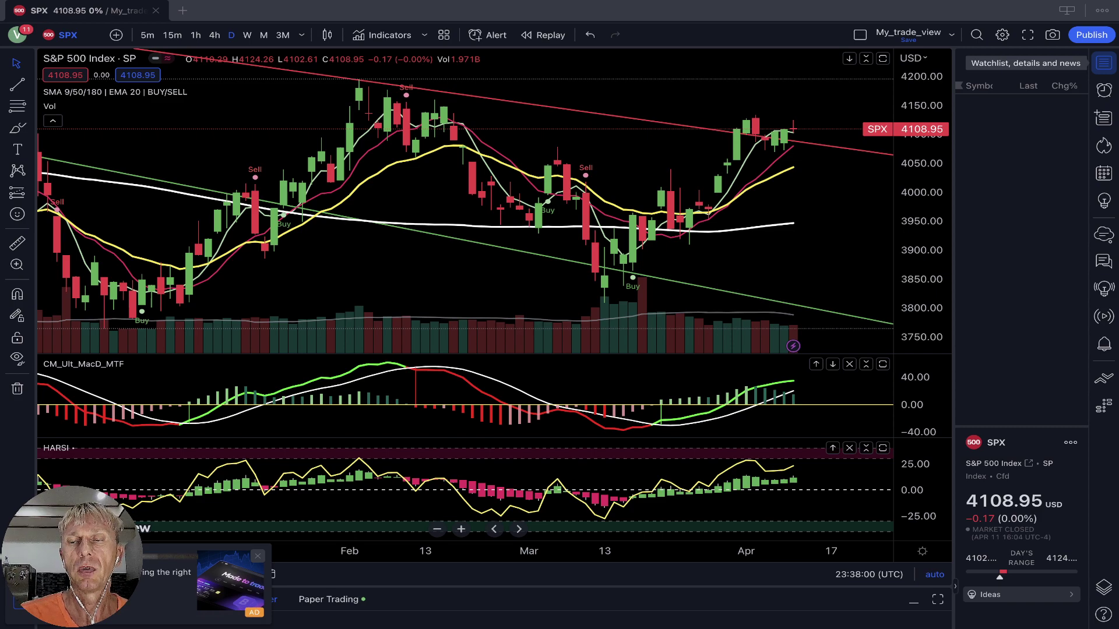
left_click(1103, 62)
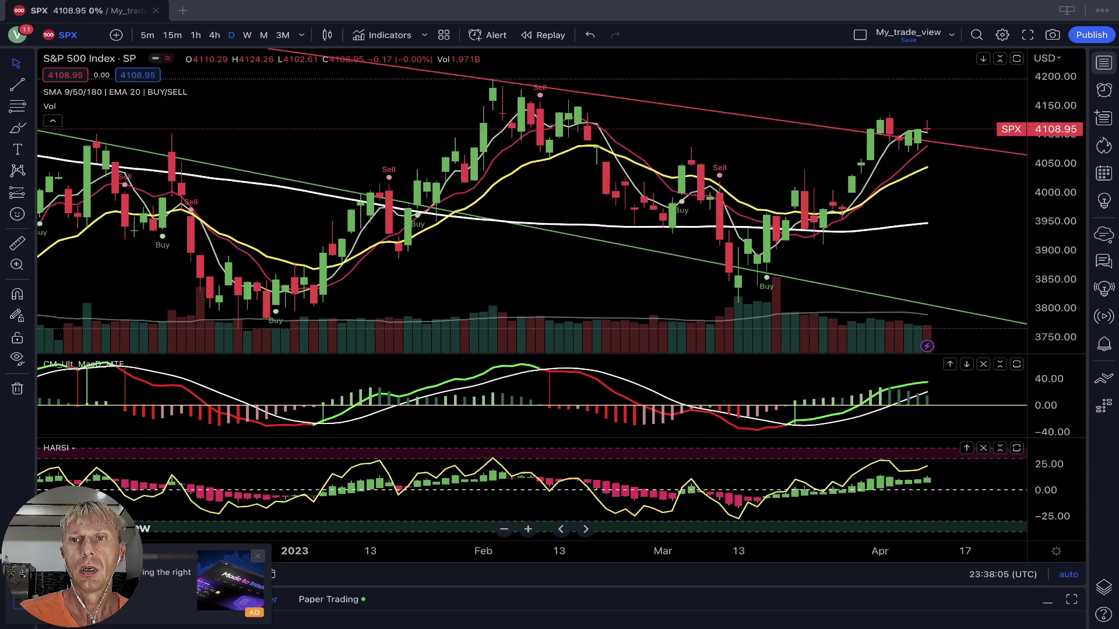
left_click(1102, 62)
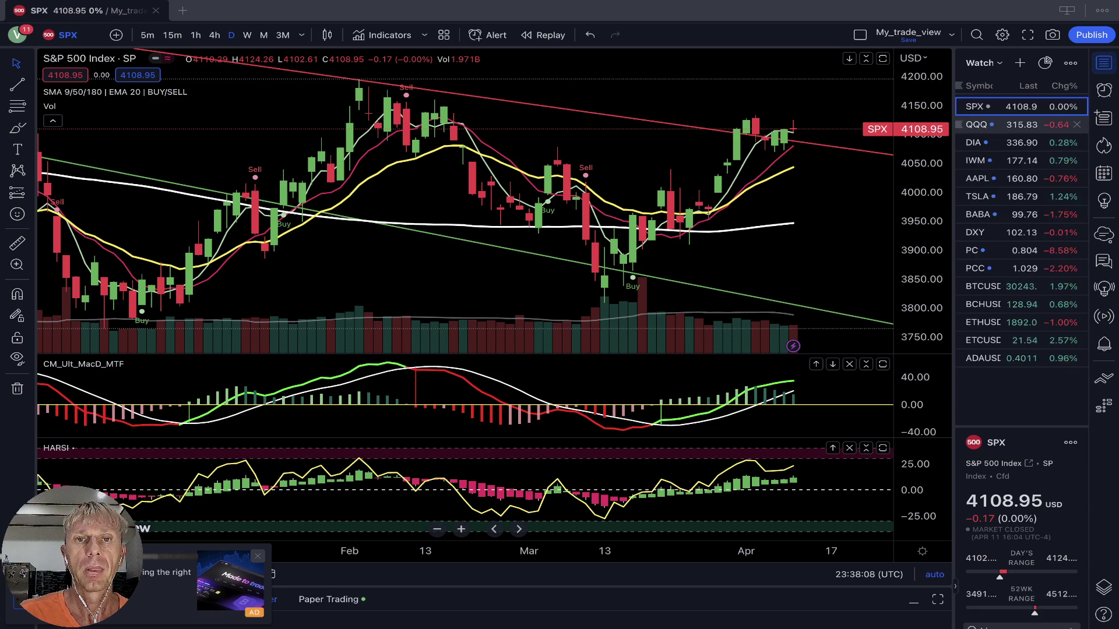
- Open the QQQ chart and adjust the end of the falling blue volume trend line to about 261.70 on 11 Apr '23
left_click(990, 124)
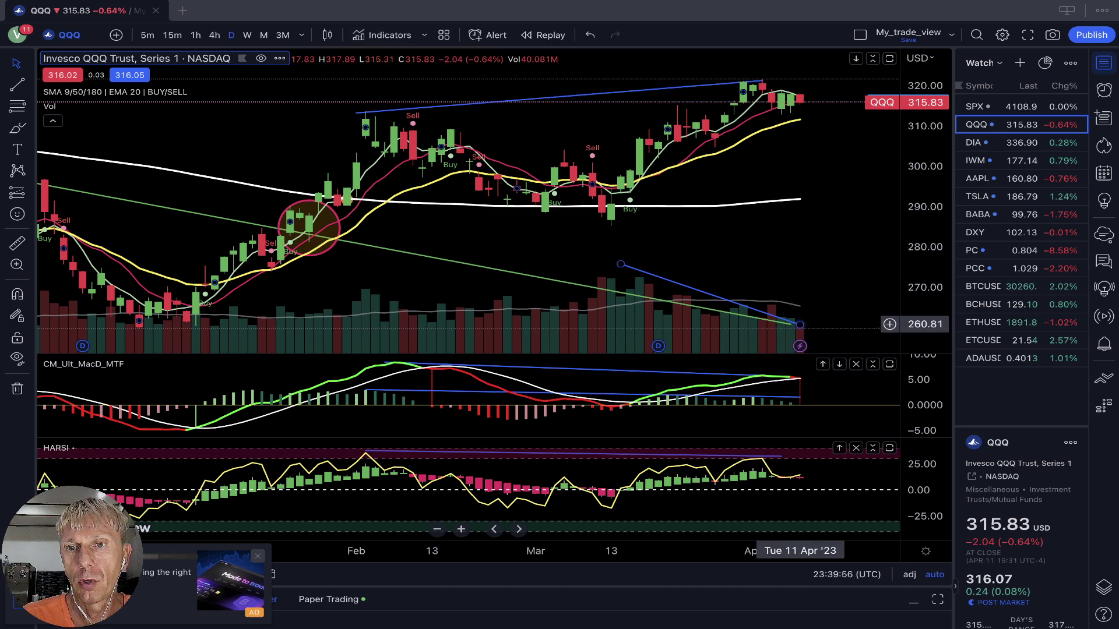
left_click(800, 324)
left_click_drag(799, 324, 799, 320)
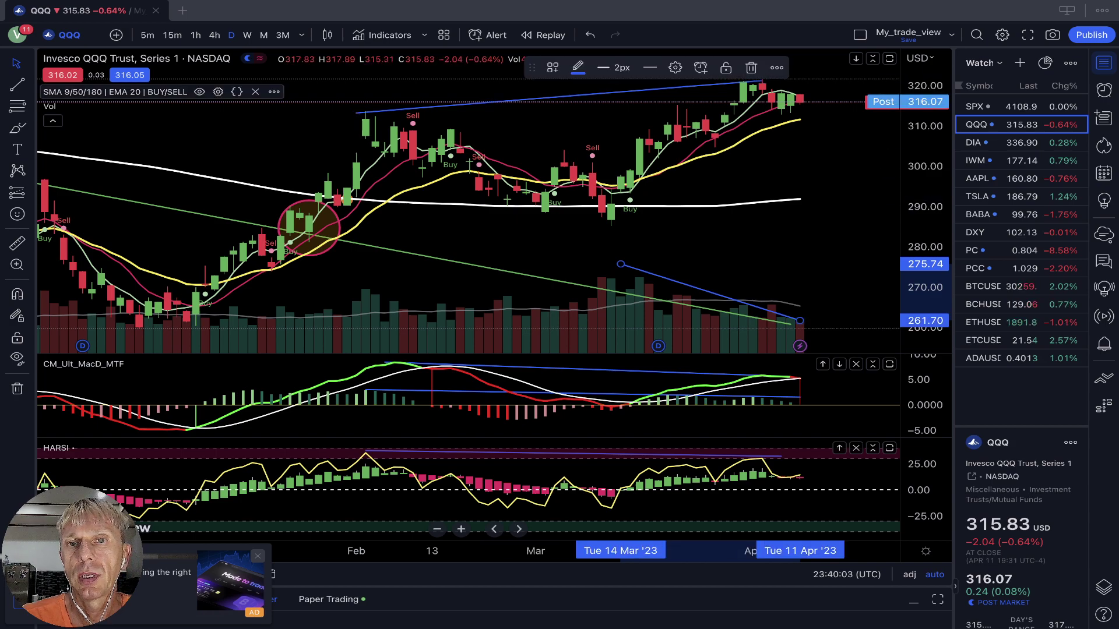
- Try to draw a trend line on the QQQ price from about 302.74 on 8 Mar '23 to about 319.98 on 3 Apr '23
left_click(17, 85)
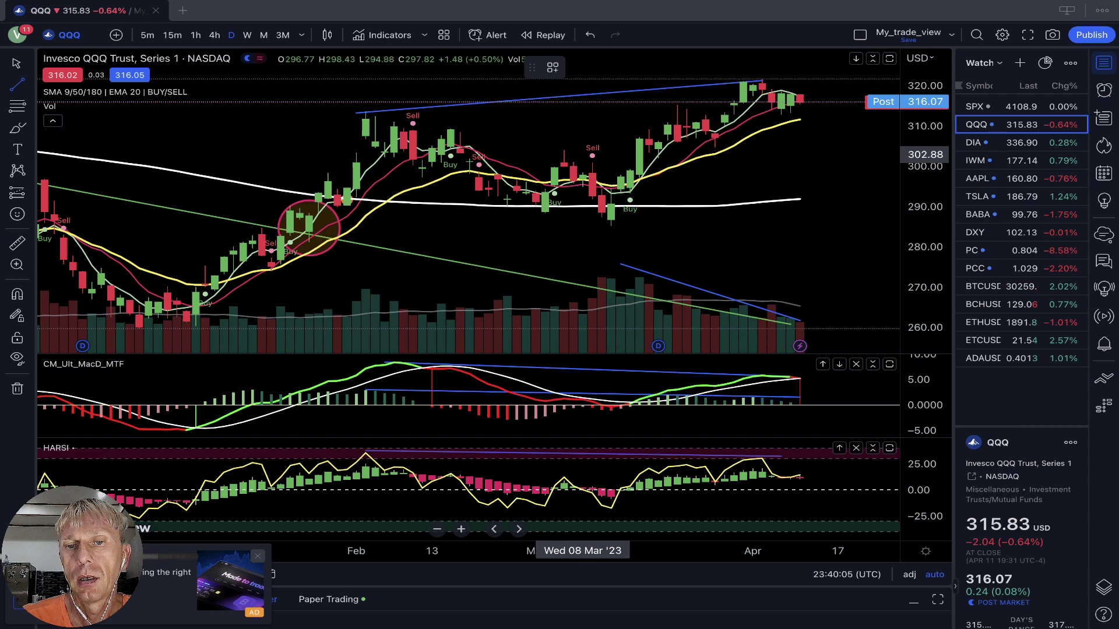
left_click(583, 155)
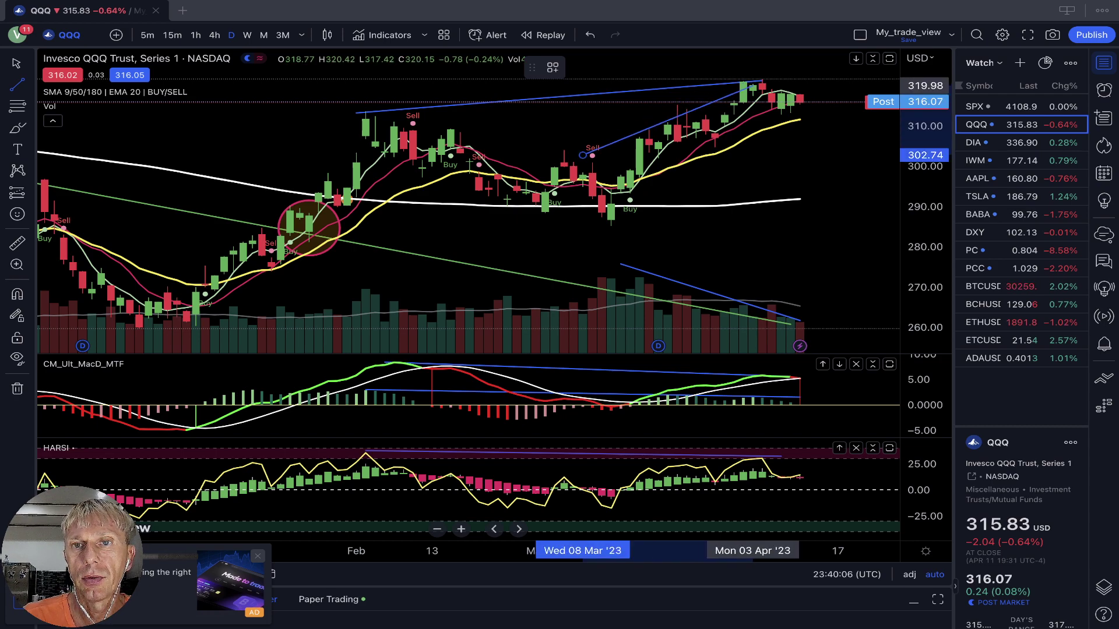
left_click(753, 86)
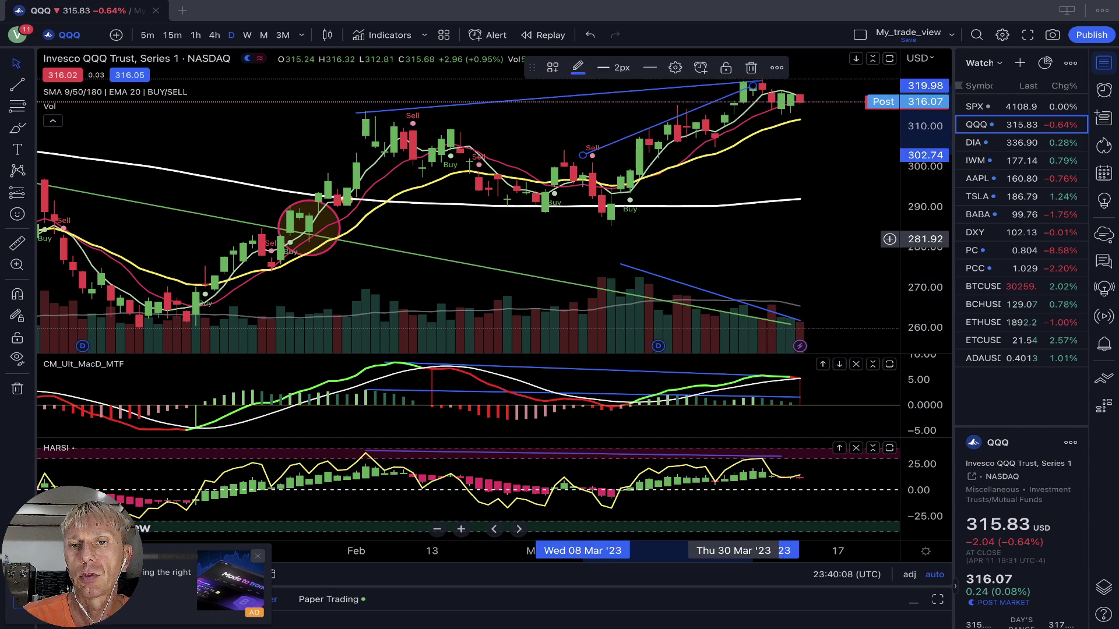
key("Escape")
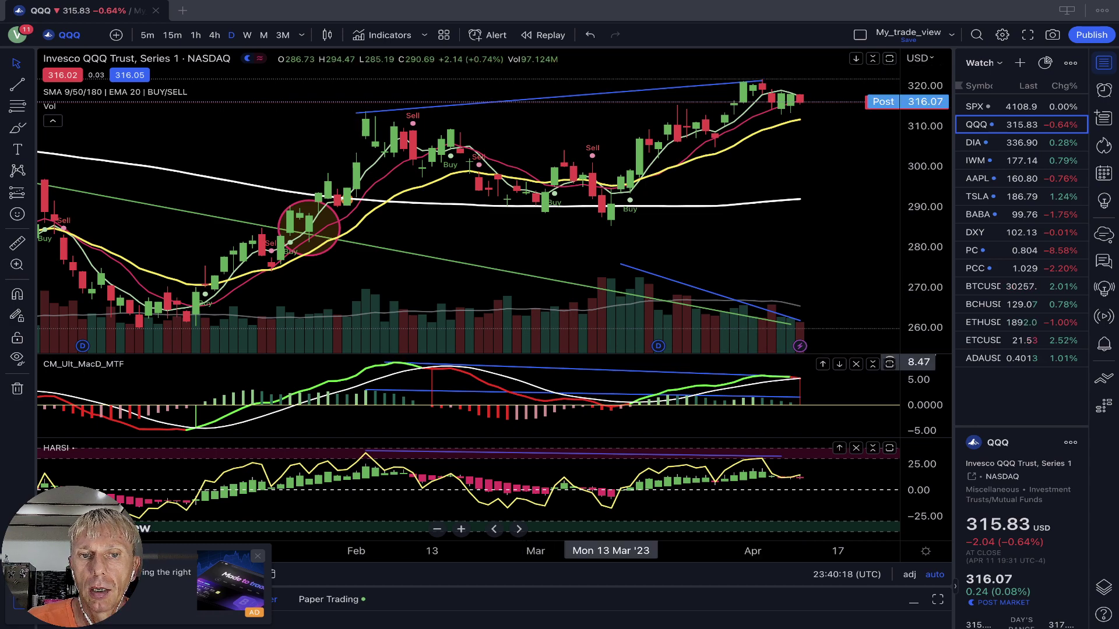
- Review QQQ's MACD and volume on the daily interval, and examine its 4-hour chart with the watchlist hidden
left_click(394, 391)
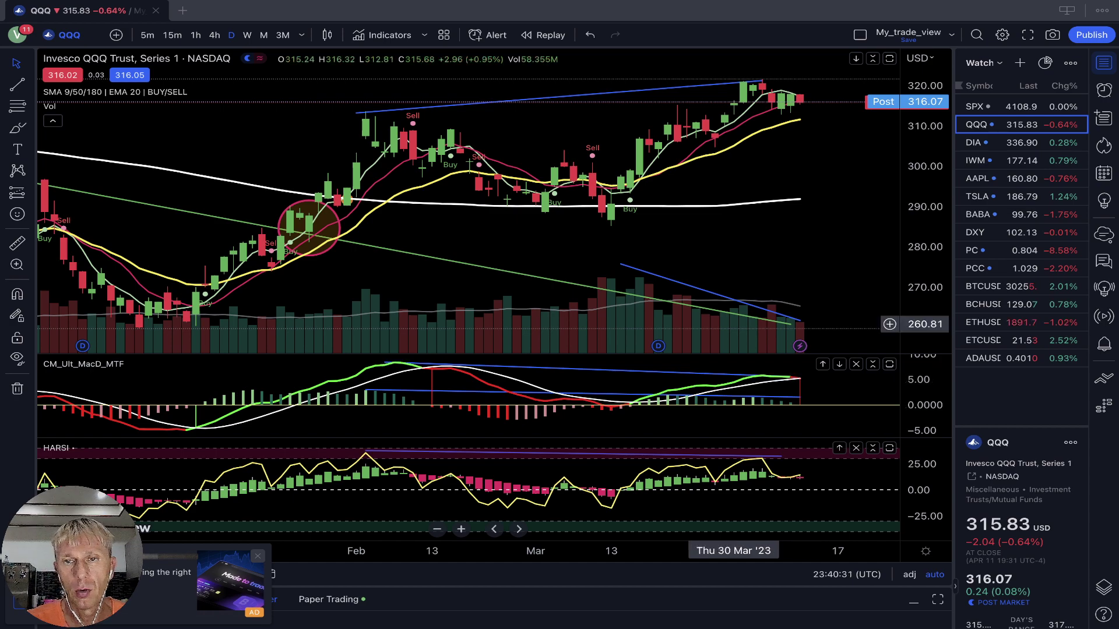
left_click(780, 324)
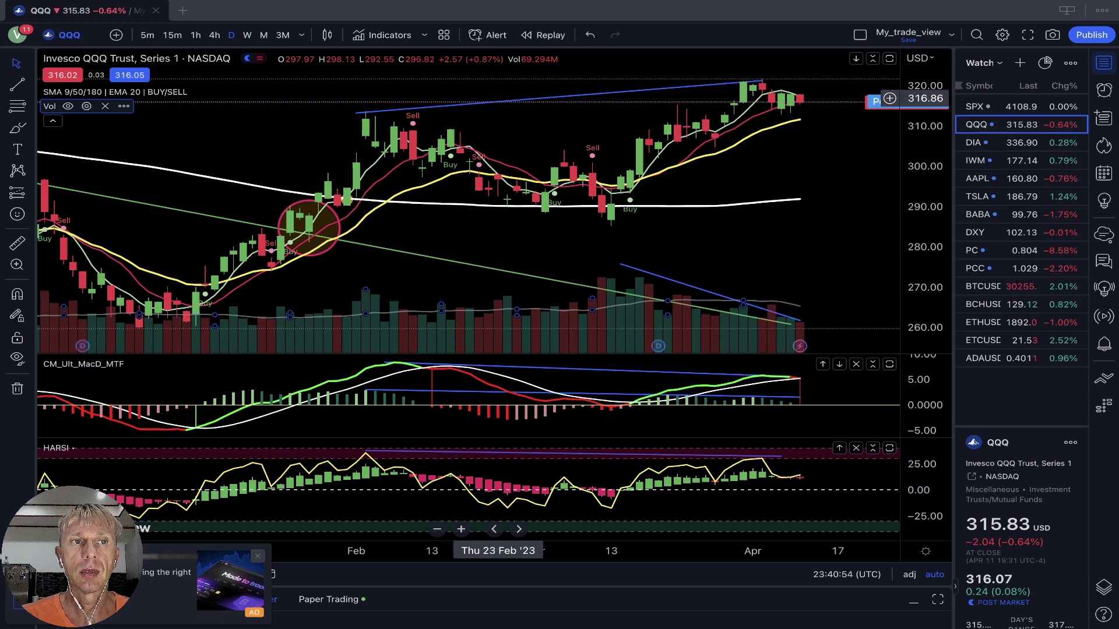
left_click(215, 35)
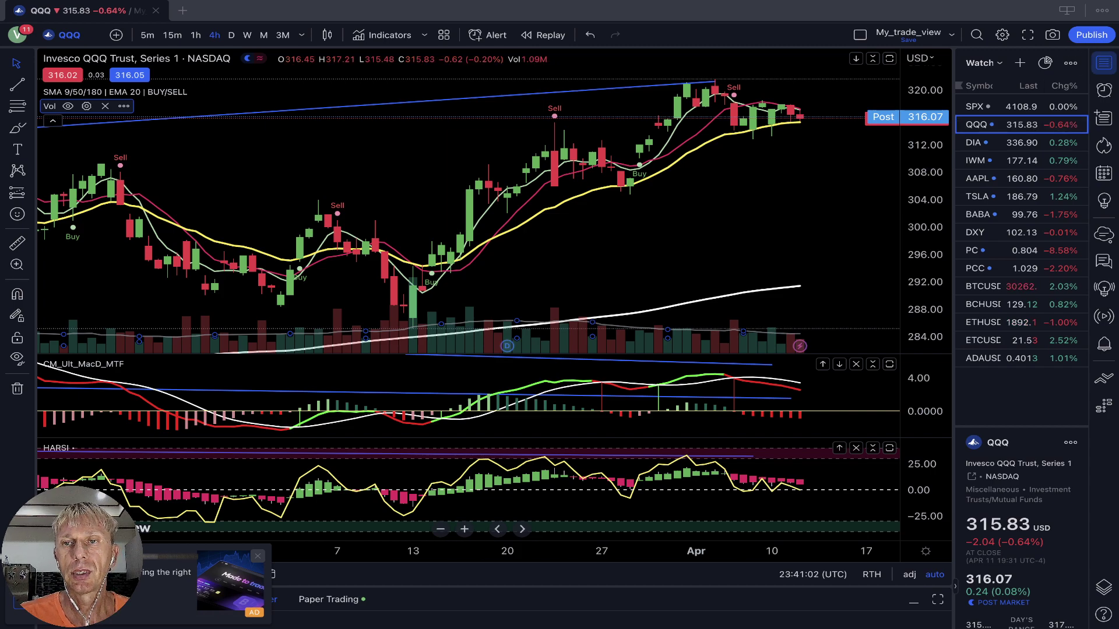
left_click(1103, 62)
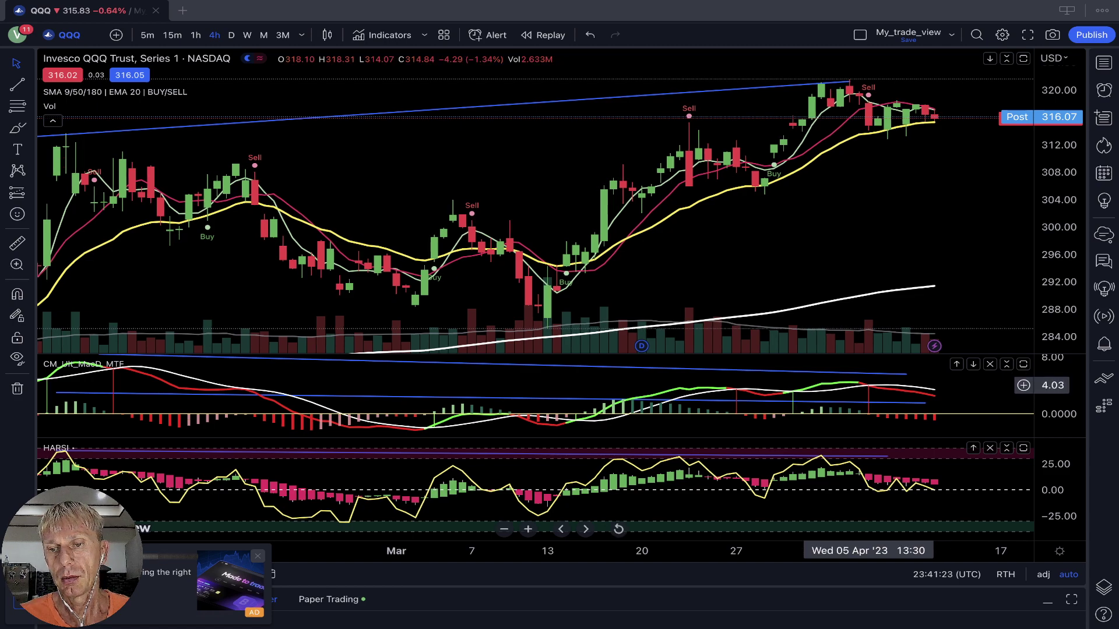
left_click(868, 385)
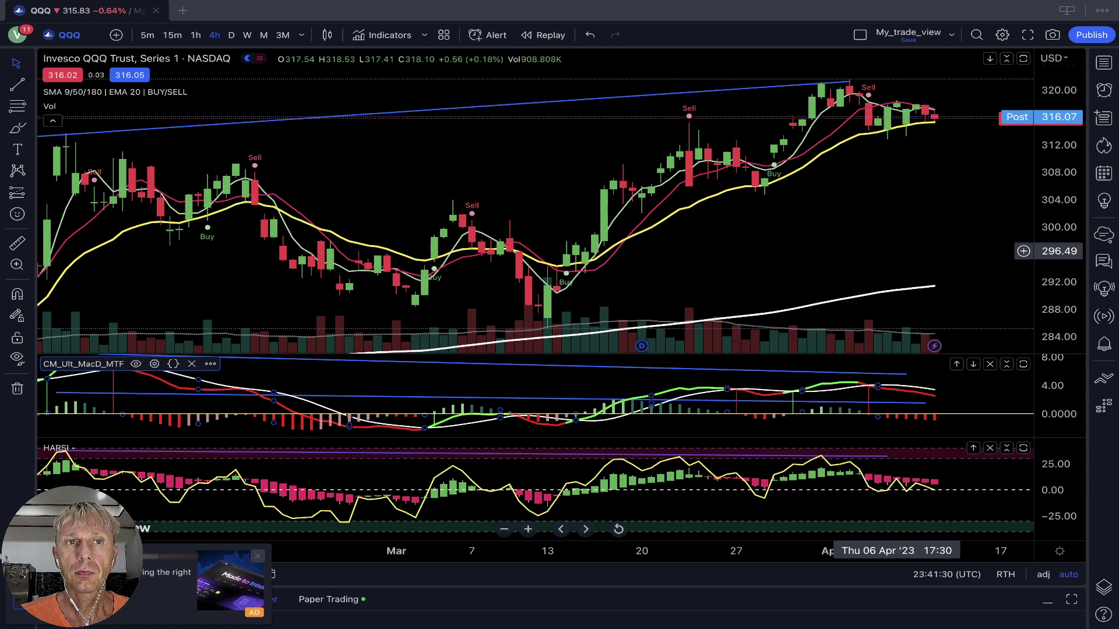
left_click(896, 247)
scroll(897, 245, "right", 1)
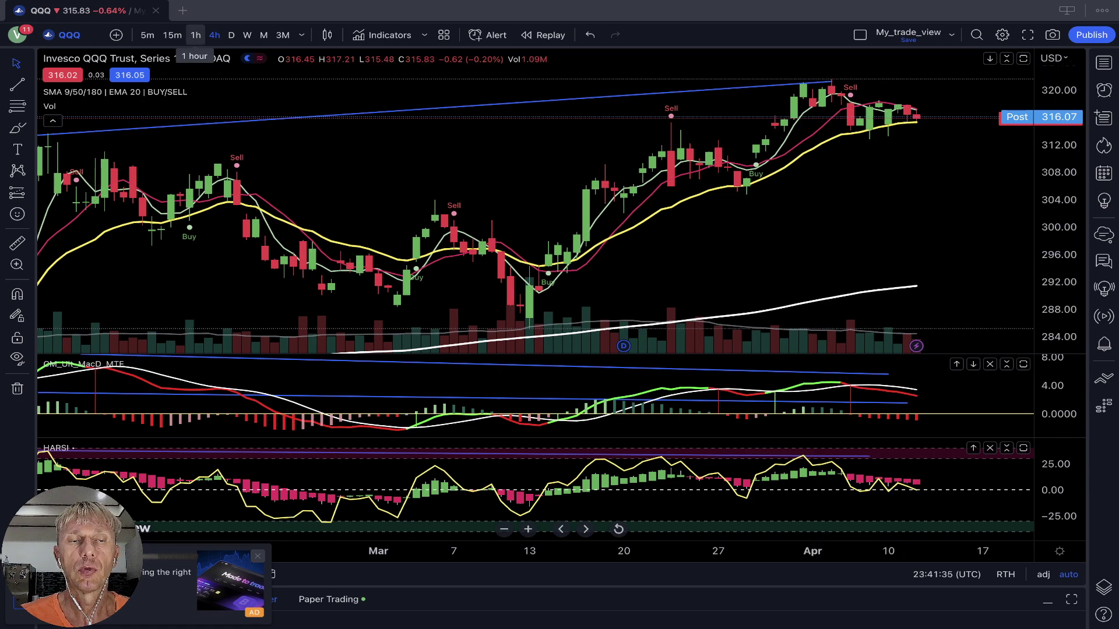
- Review QQQ on the 1-hour interval, and return to the daily chart with the watchlist shown
left_click(196, 35)
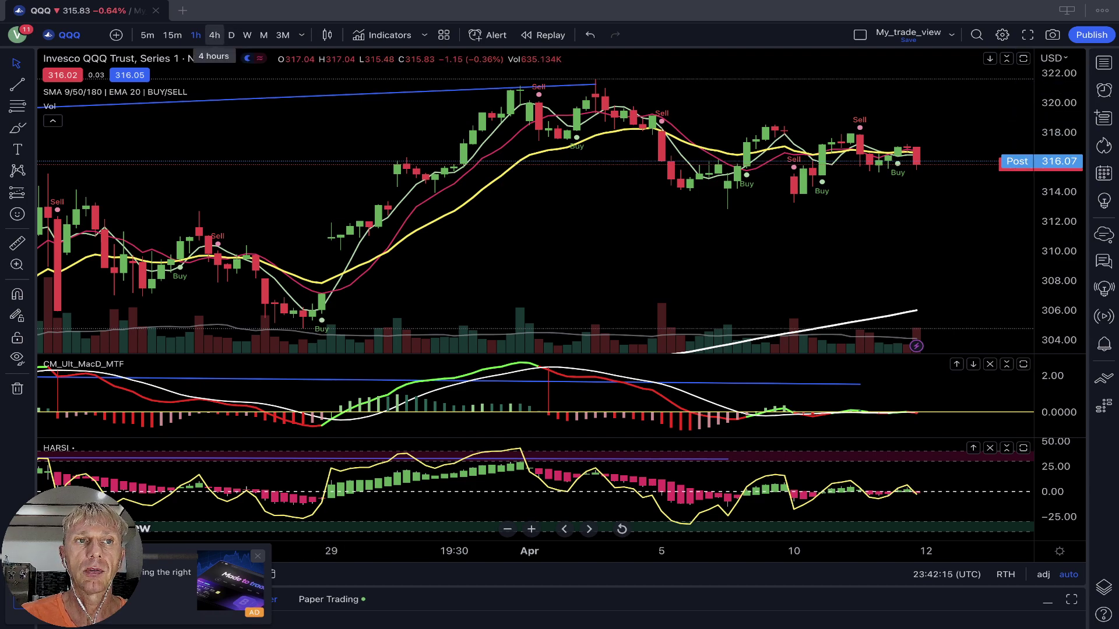
left_click(214, 35)
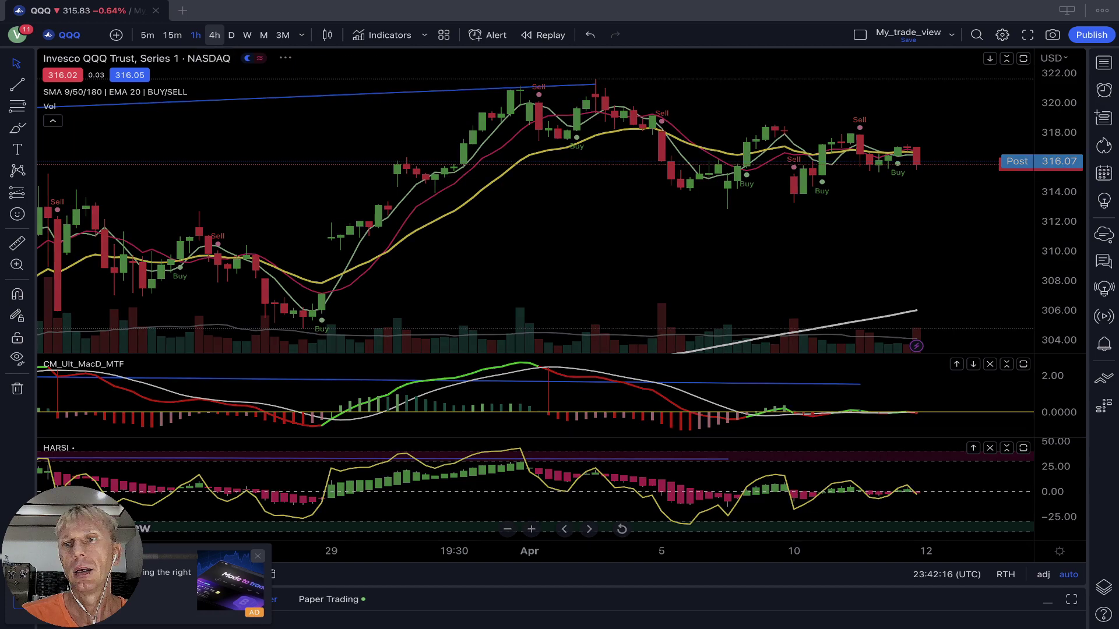
left_click(231, 35)
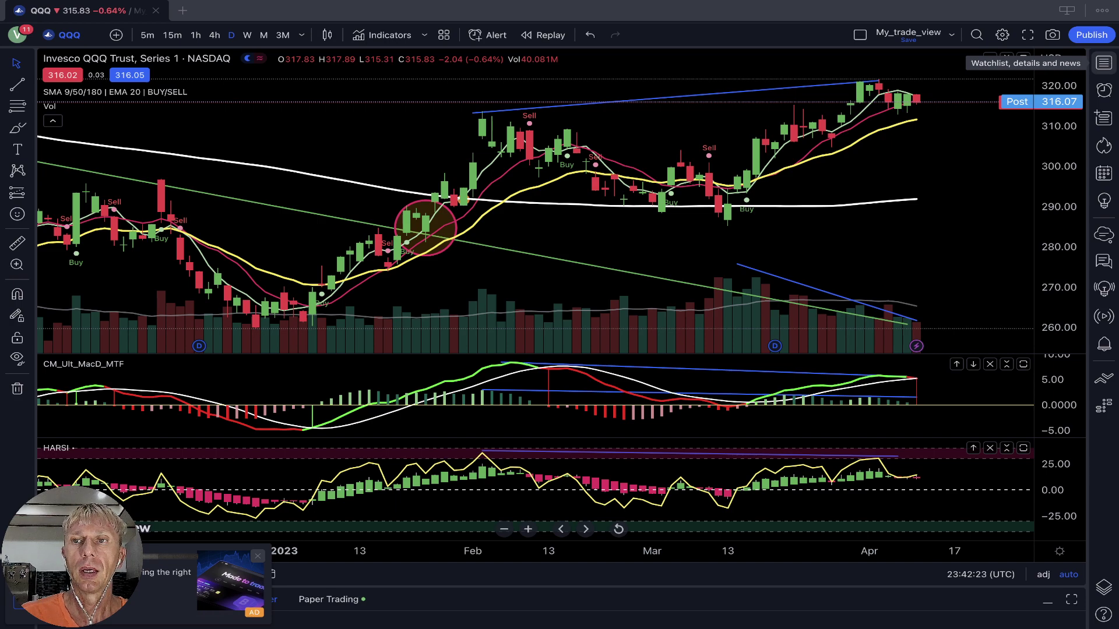
left_click(1104, 63)
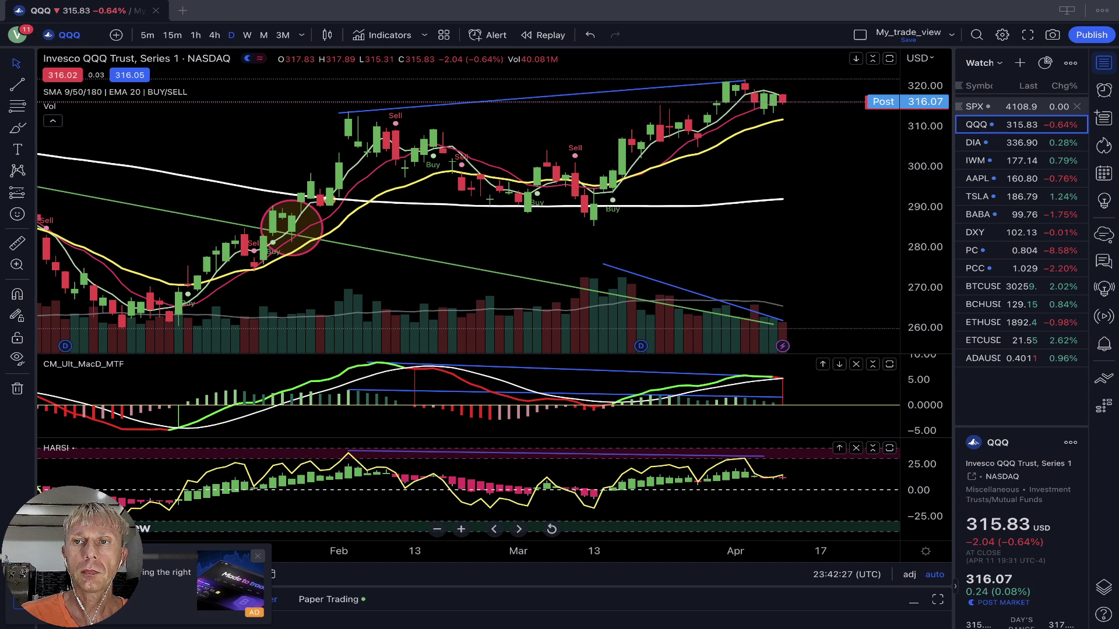
- Open the SPX chart and compare its weekly interval with the daily one
left_click(990, 106)
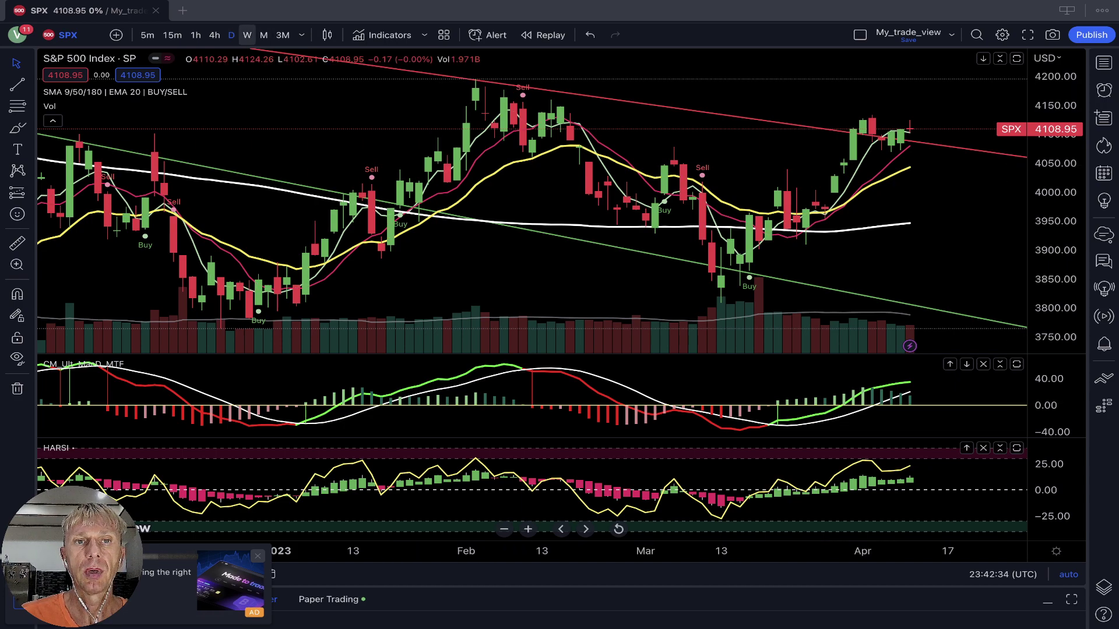
left_click(247, 35)
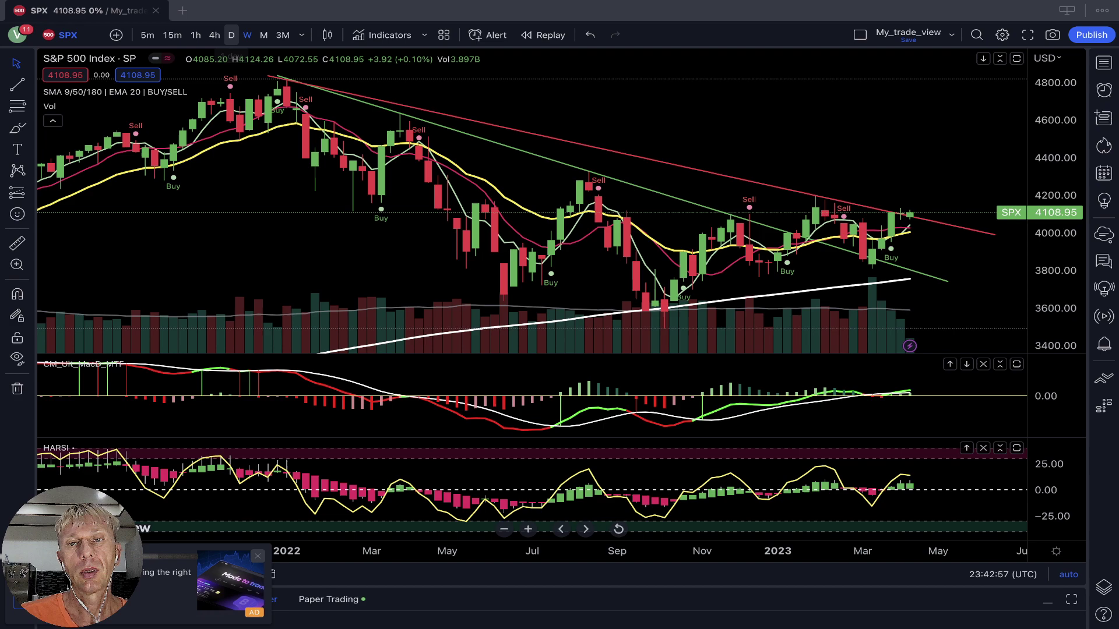
left_click(231, 35)
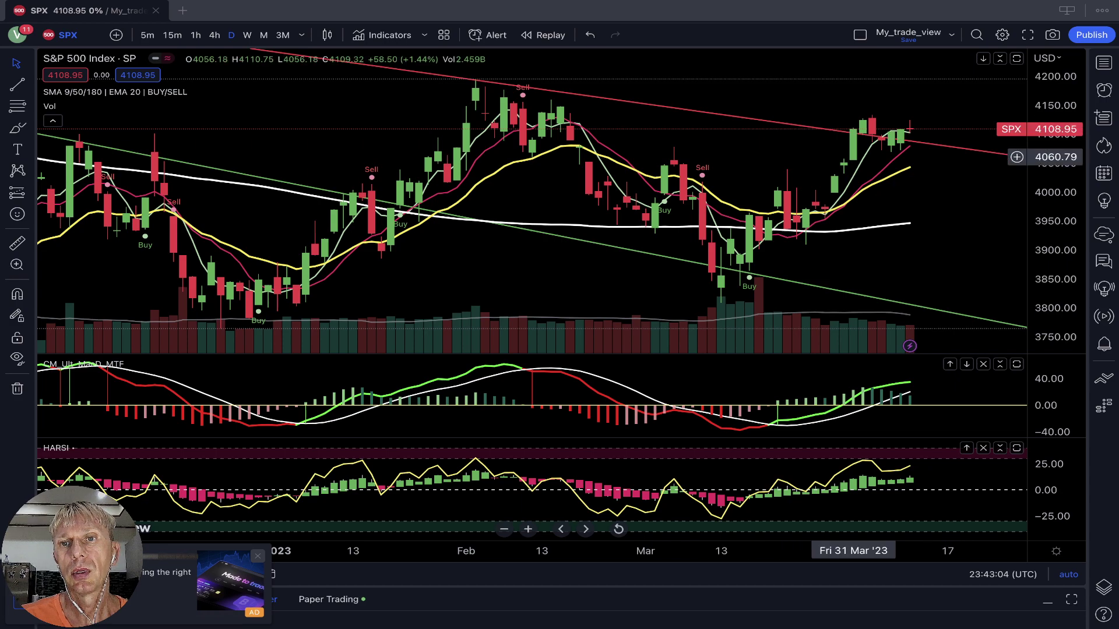
- Examine where SPX's red trend line extends past the latest daily candles, and review the 4-hour and 1-hour intervals
left_click_drag(956, 151, 637, 179)
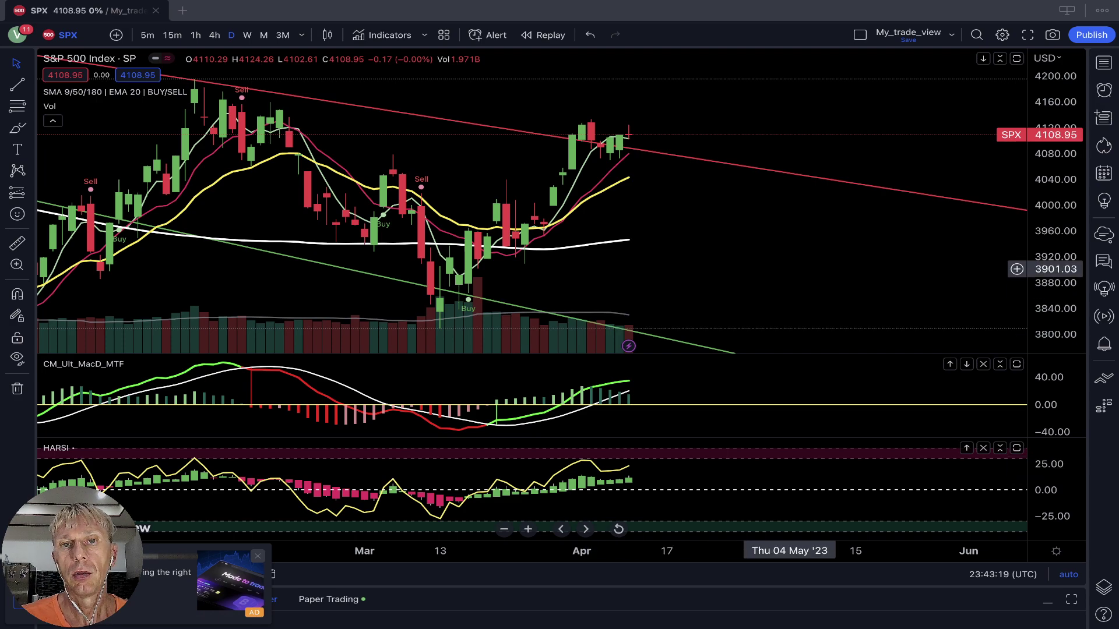
left_click_drag(845, 272, 969, 267)
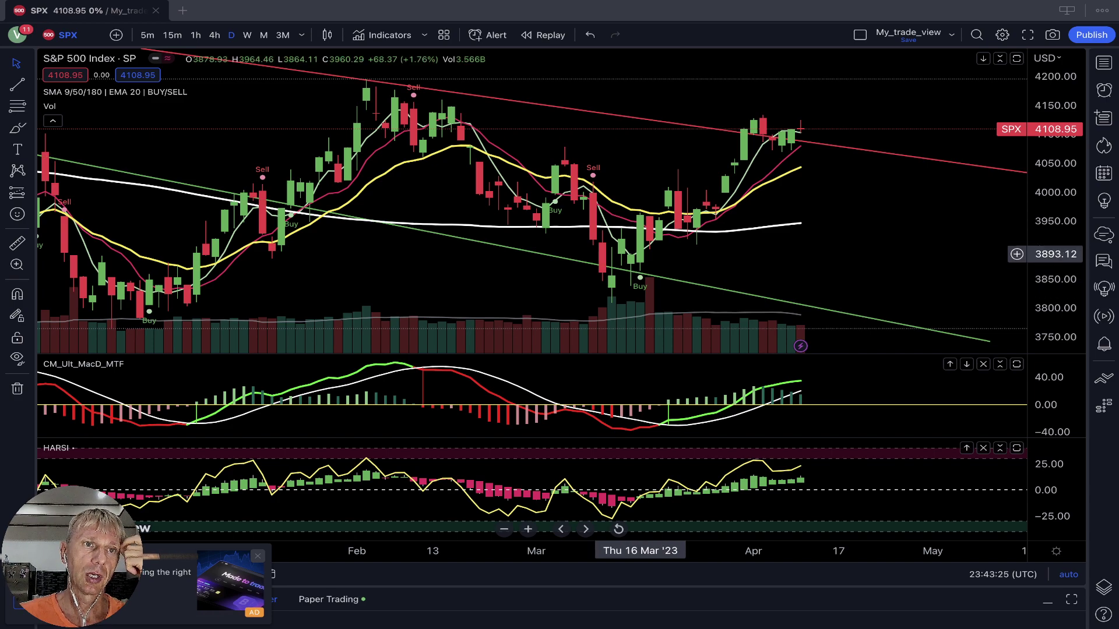
left_click(214, 35)
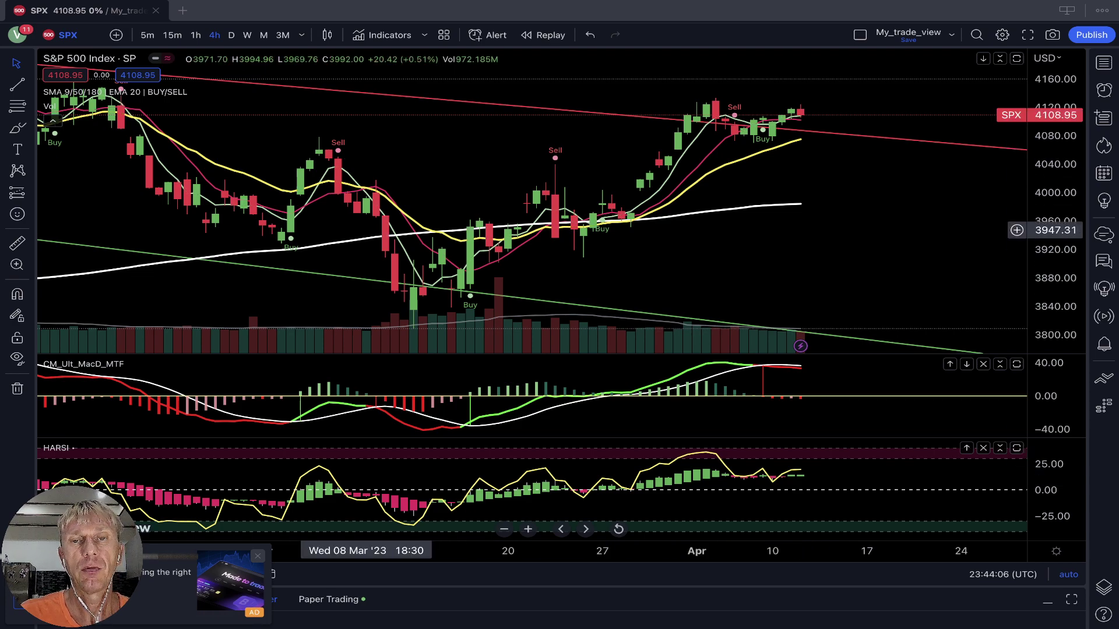
left_click(196, 35)
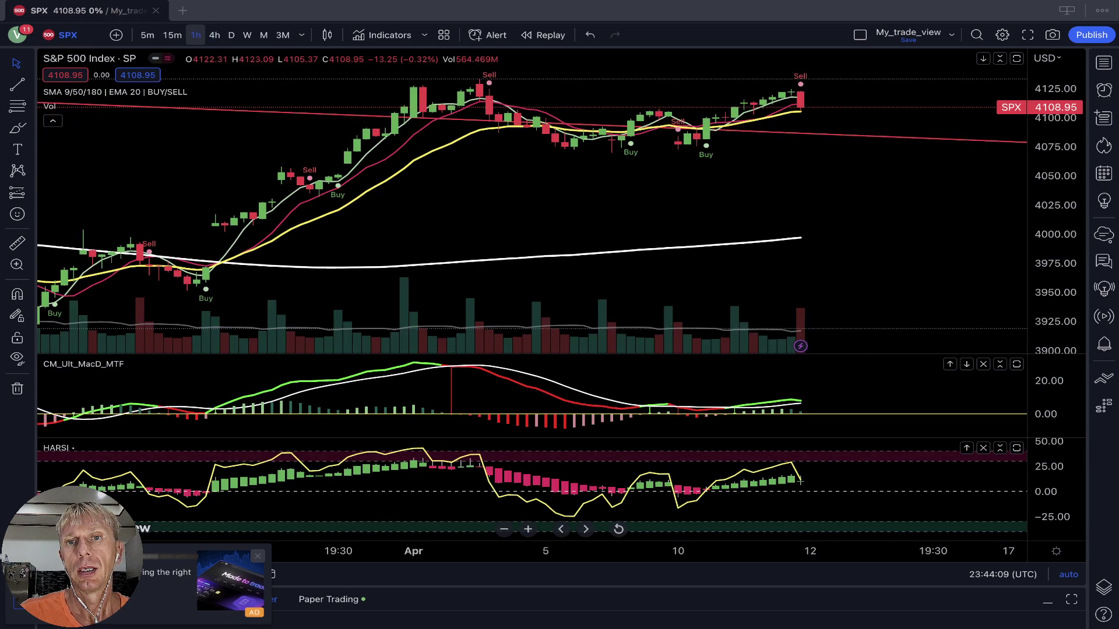
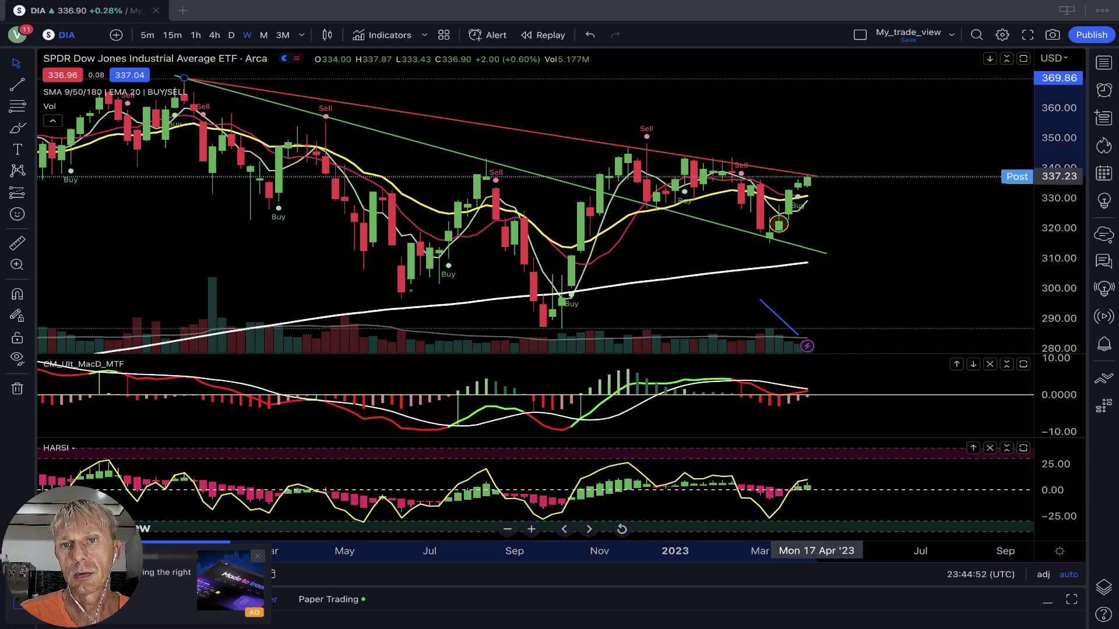
- Place the end of DIA's red falling trend line at about 337.03 on 17 Apr '23, and view it on the daily interval
left_click(816, 176)
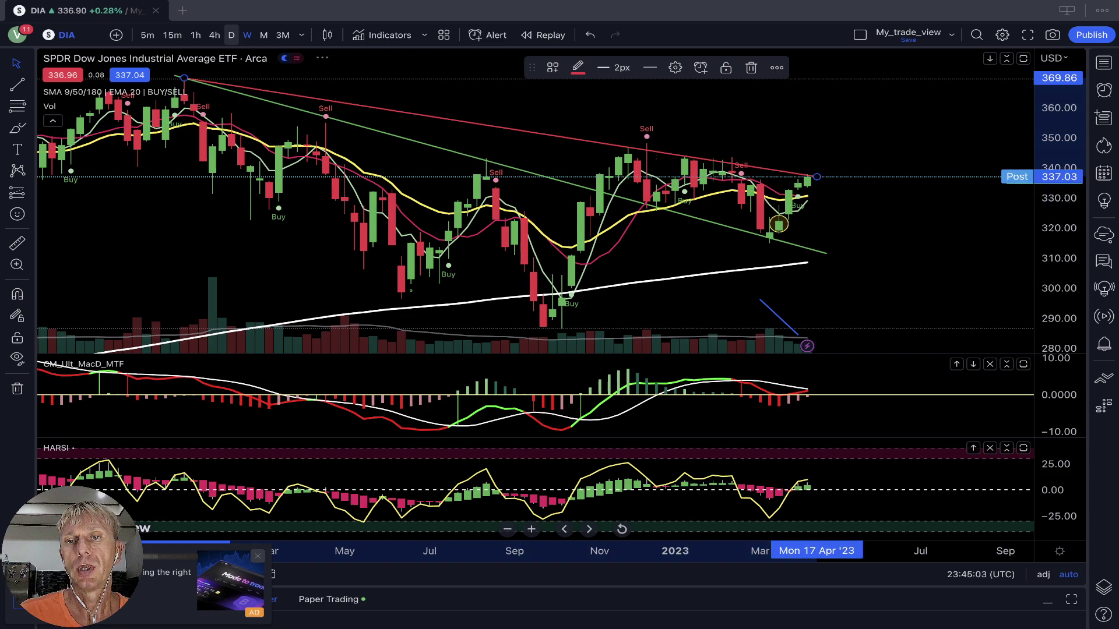
left_click(232, 35)
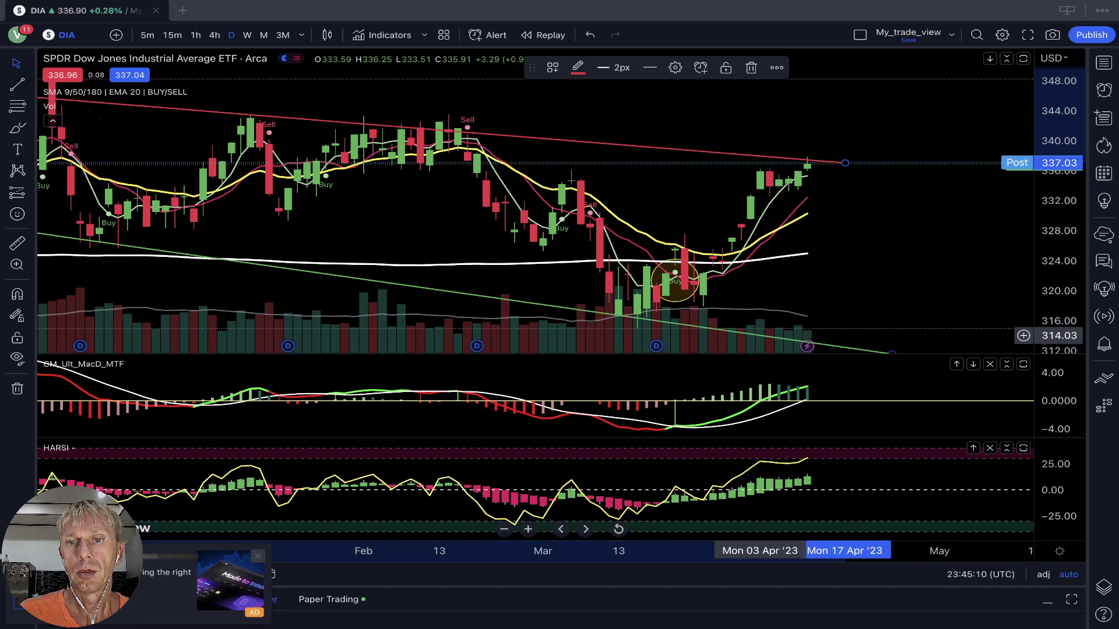
left_click(865, 303)
left_click_drag(812, 302, 768, 299)
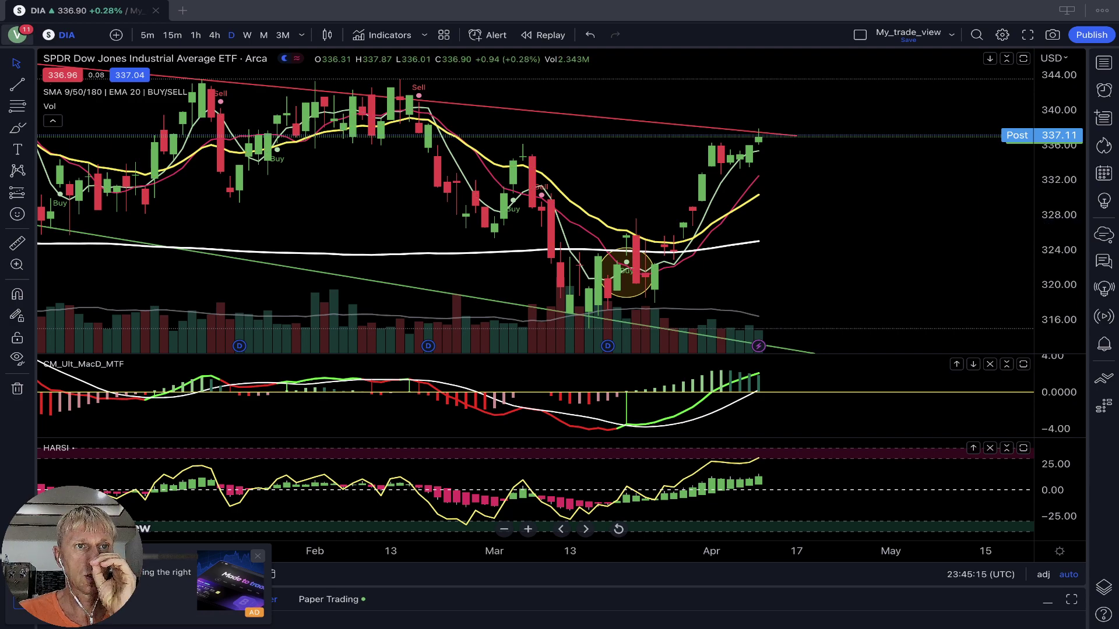
- Draw a rising trend line on DIA's daily chart from about 323.22 on 16 Mar '23 up to the red line on 10 Apr '23
left_click(17, 84)
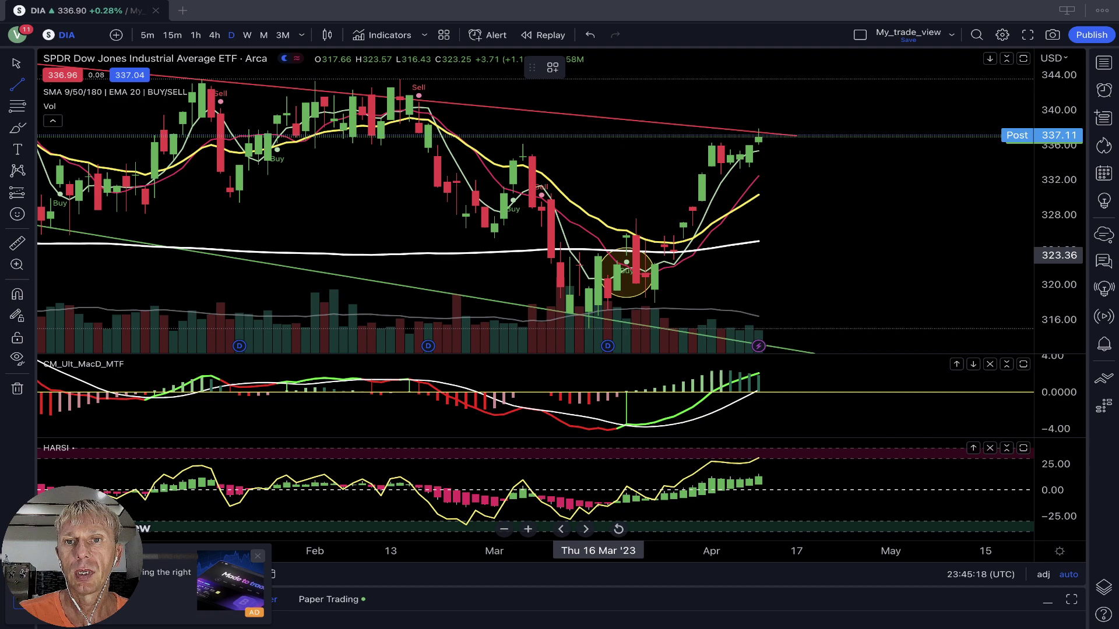
left_click(598, 256)
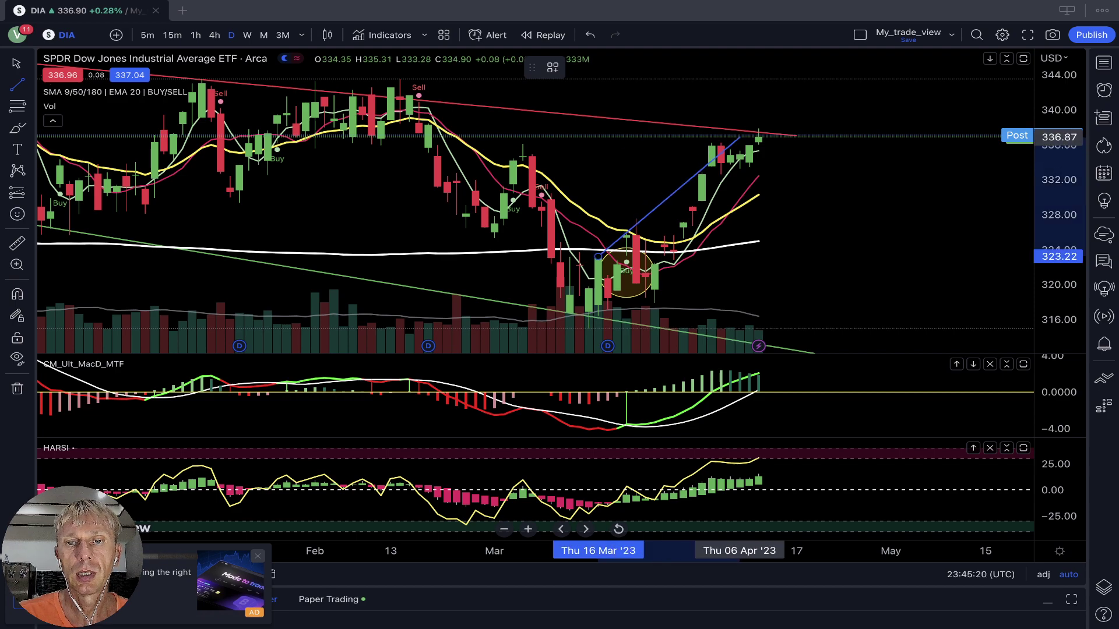
left_click(749, 132)
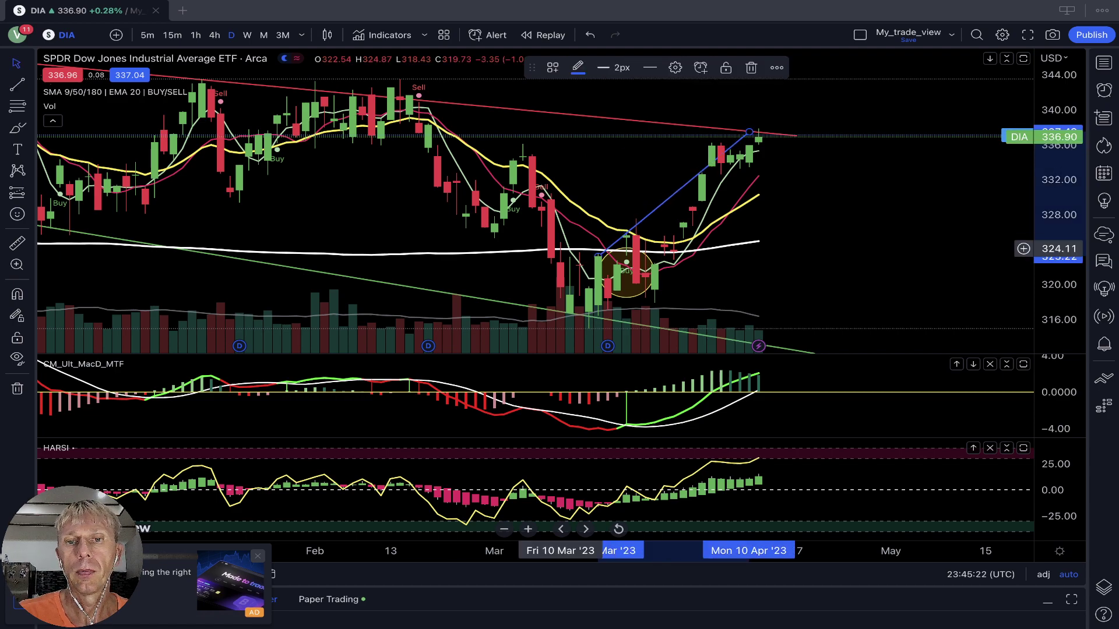
- Draw a falling trend line below DIA's March lows from about 319.72 on 13 Mar '23 to about 313.82 on 13 Apr '23
left_click(17, 85)
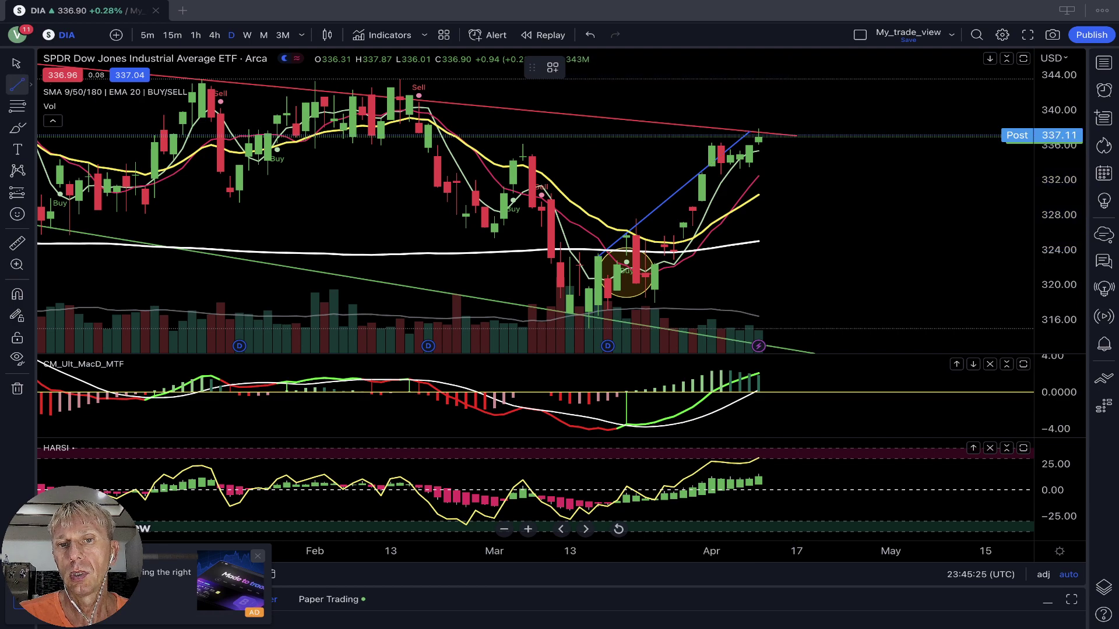
left_click(569, 287)
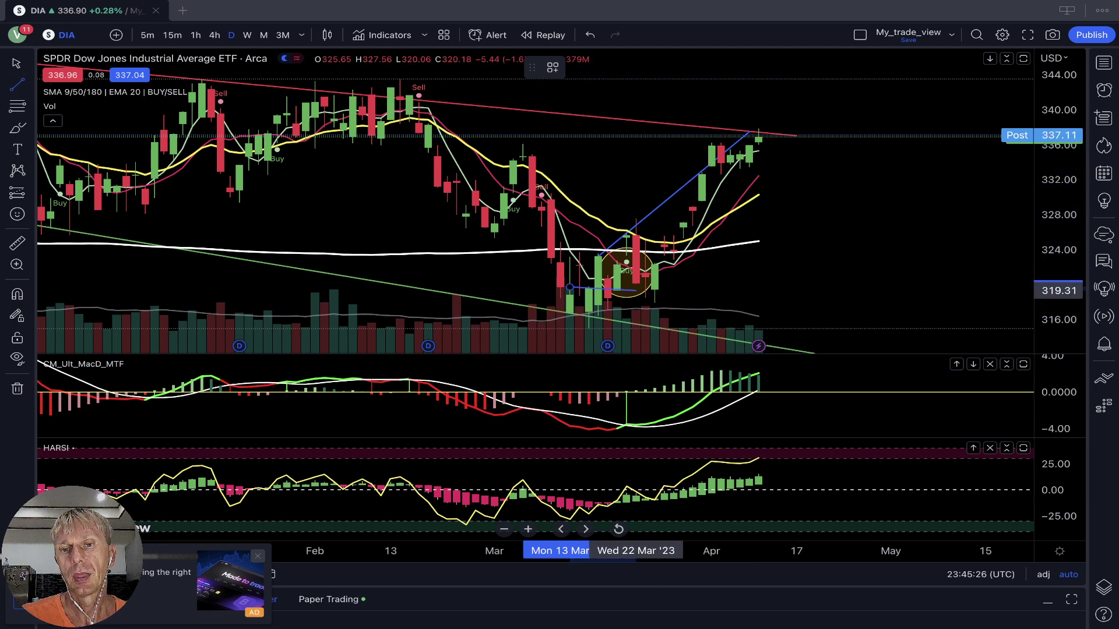
left_click(777, 338)
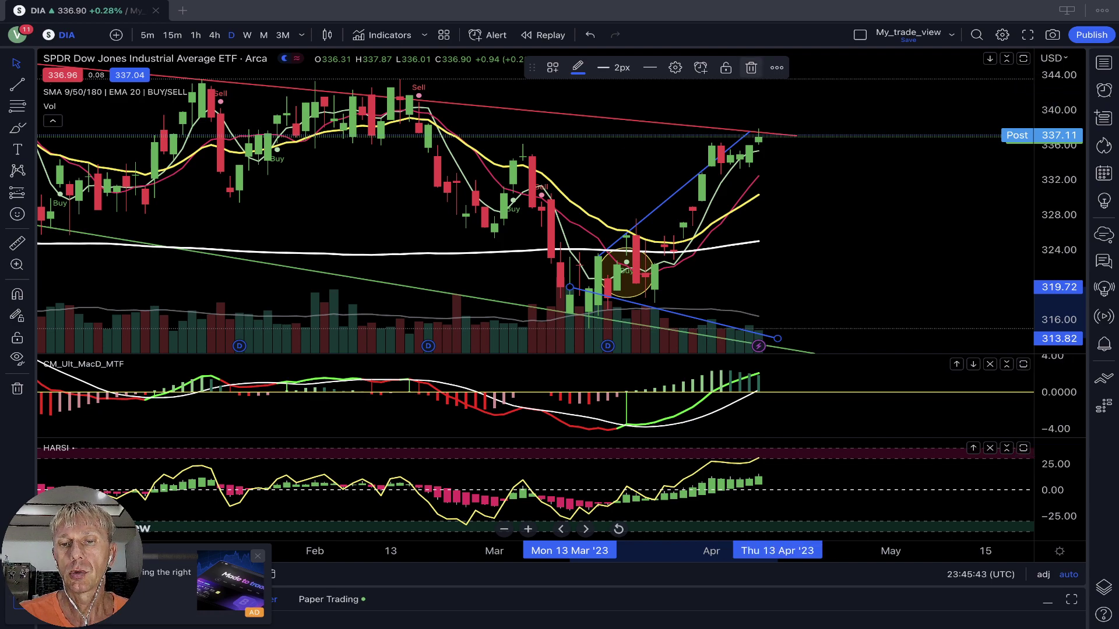
left_click(833, 110)
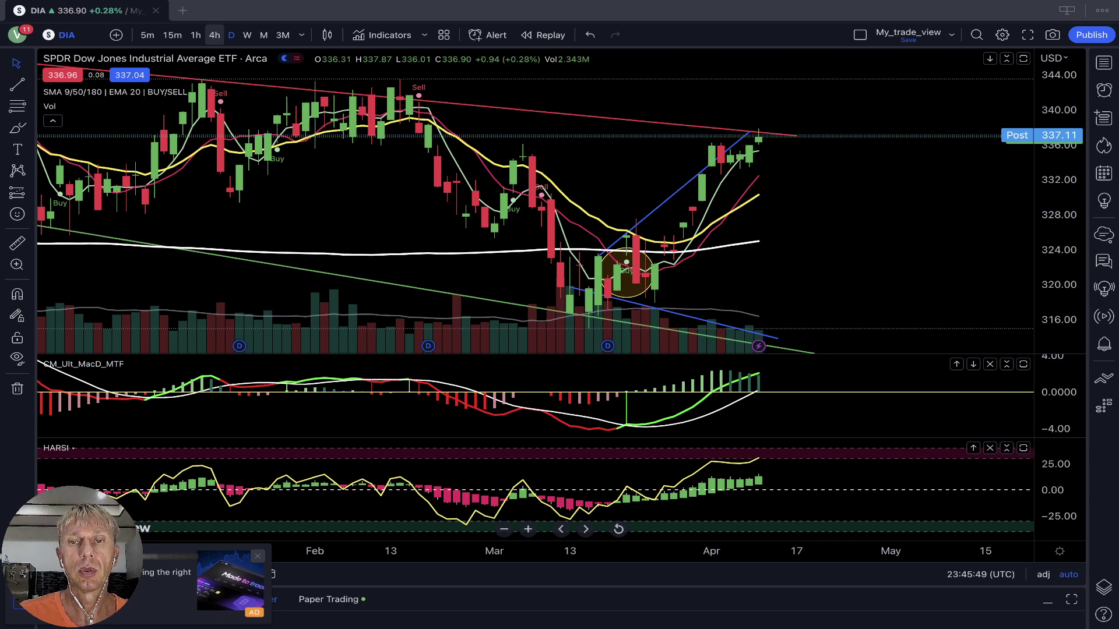
- On DIA's 4-hour interval, draw a trend line across the HARSI peaks from about 39.48 on 3 Apr '23 to 32.59 on 11 Apr '23
left_click(215, 35)
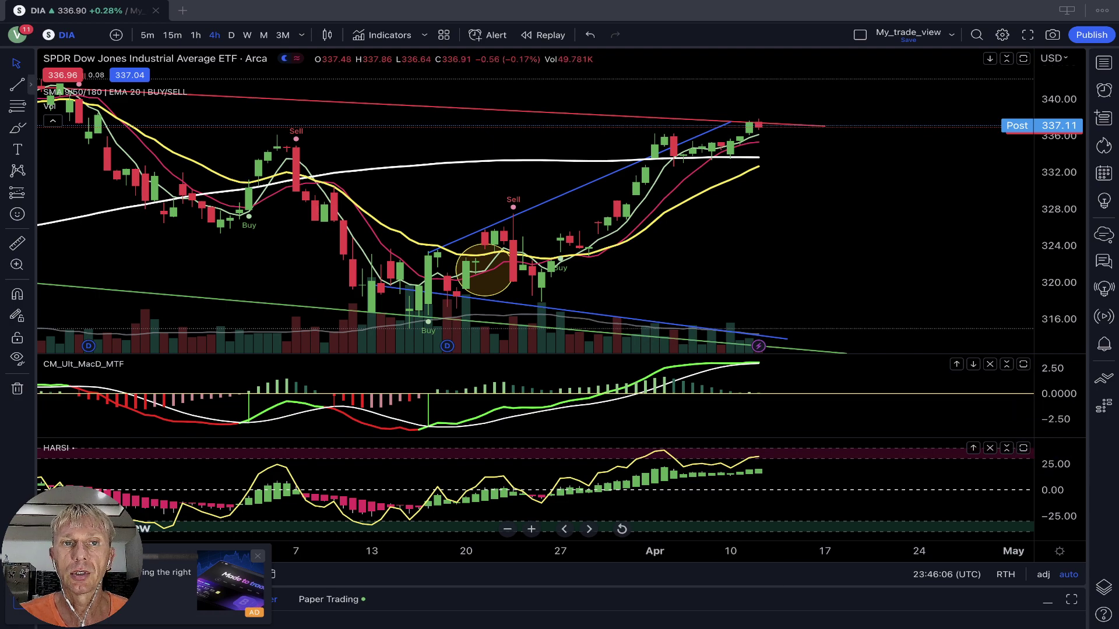
left_click(17, 85)
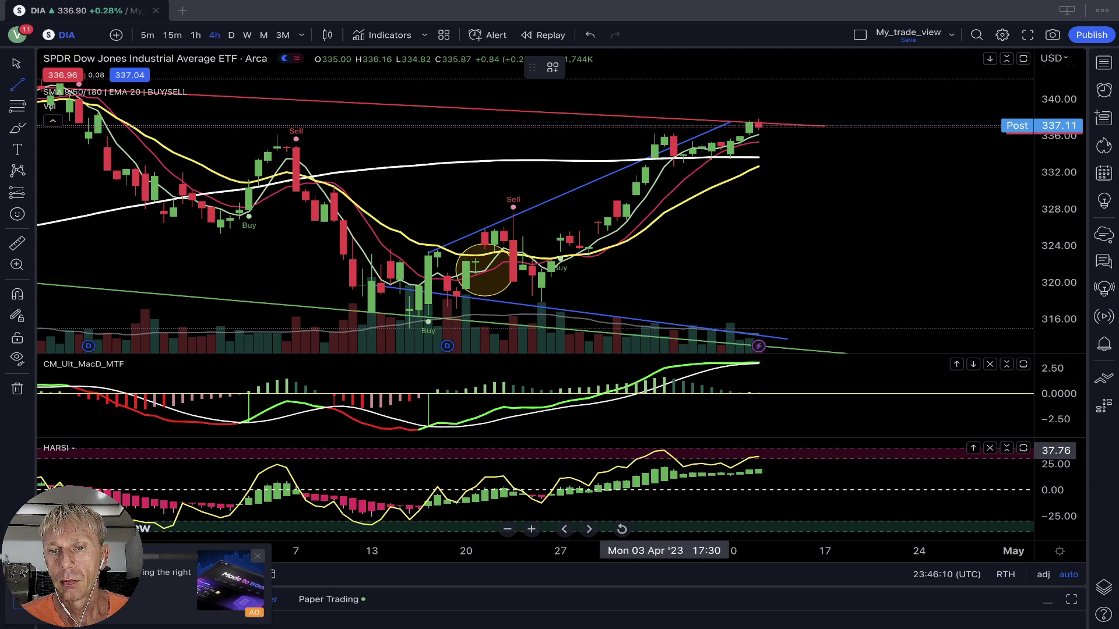
left_click(664, 449)
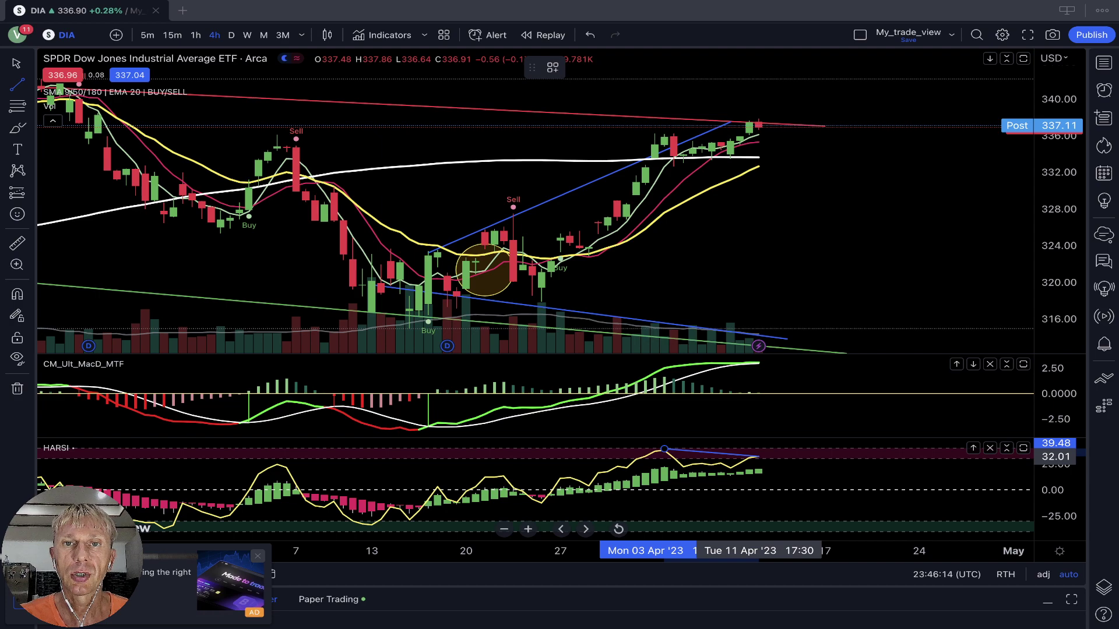
left_click(758, 456)
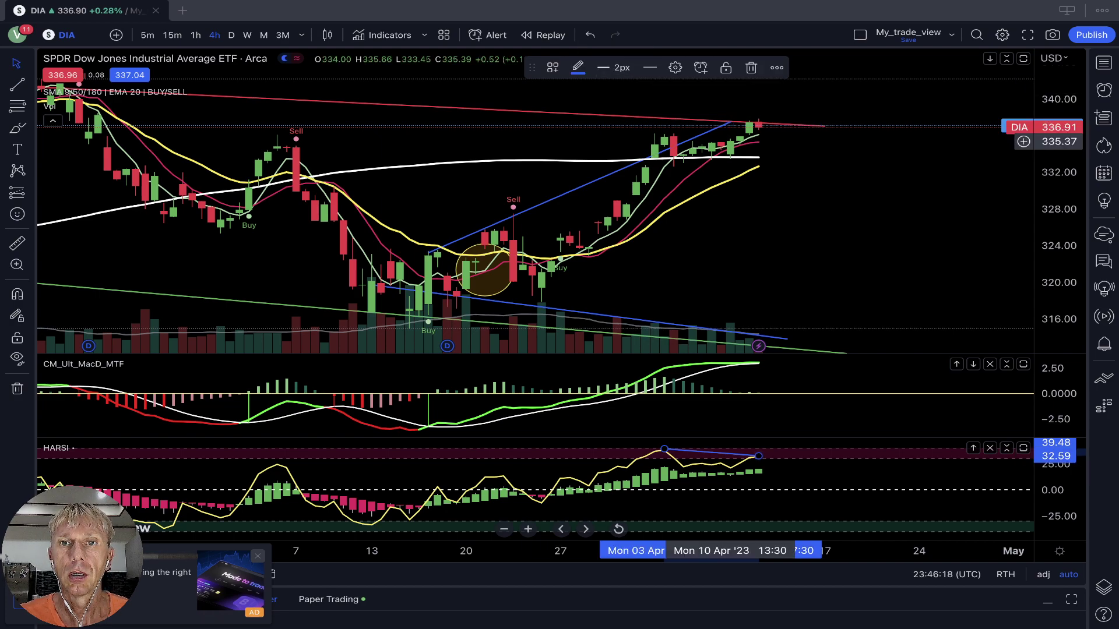
- Extend the rising price line's end to about 337.33 on 10 Apr, and draw a line along the April highs from about 336.09 to 337.98
mouse_move(730, 122)
left_mouse_down()
mouse_move(768, 119)
mouse_move(720, 120)
mouse_move(760, 118)
mouse_move(749, 123)
left_mouse_up()
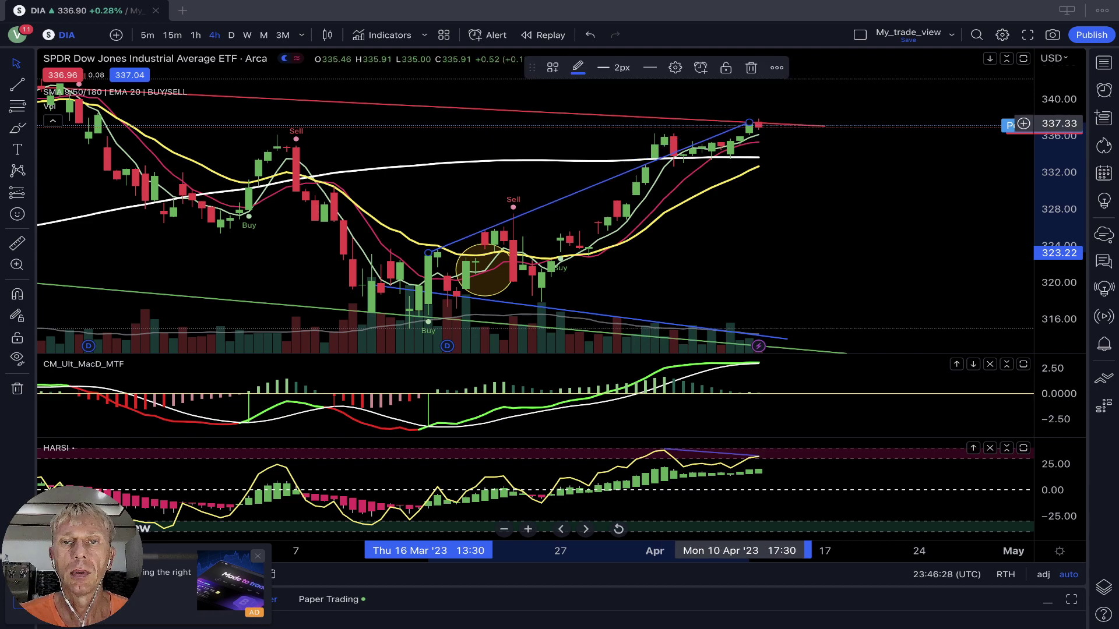
key("alt+t")
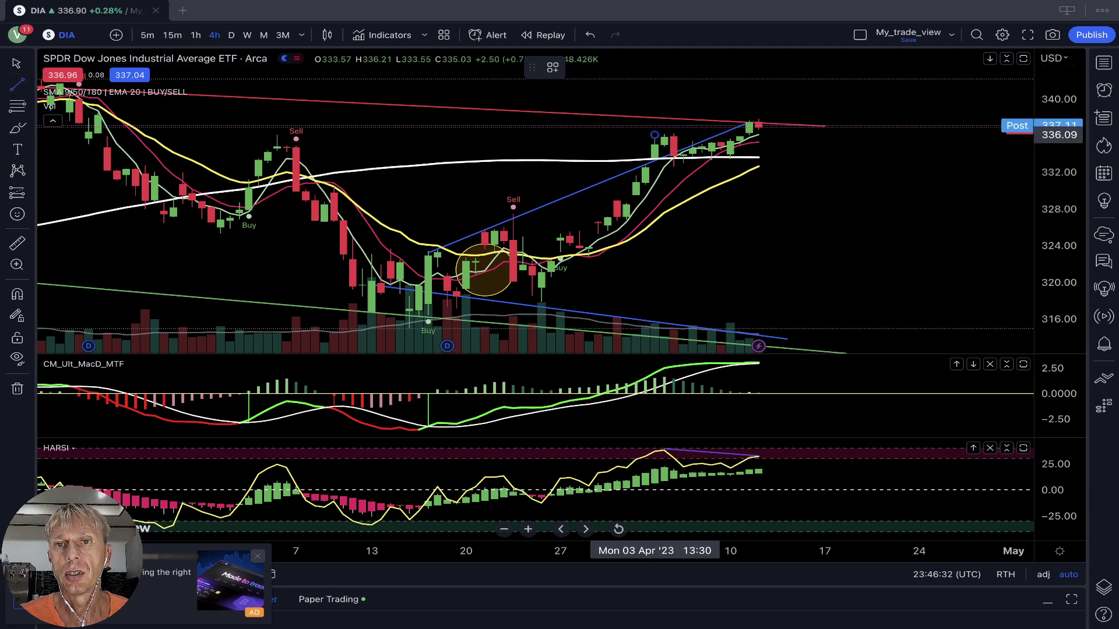
left_click(654, 134)
left_click(768, 117)
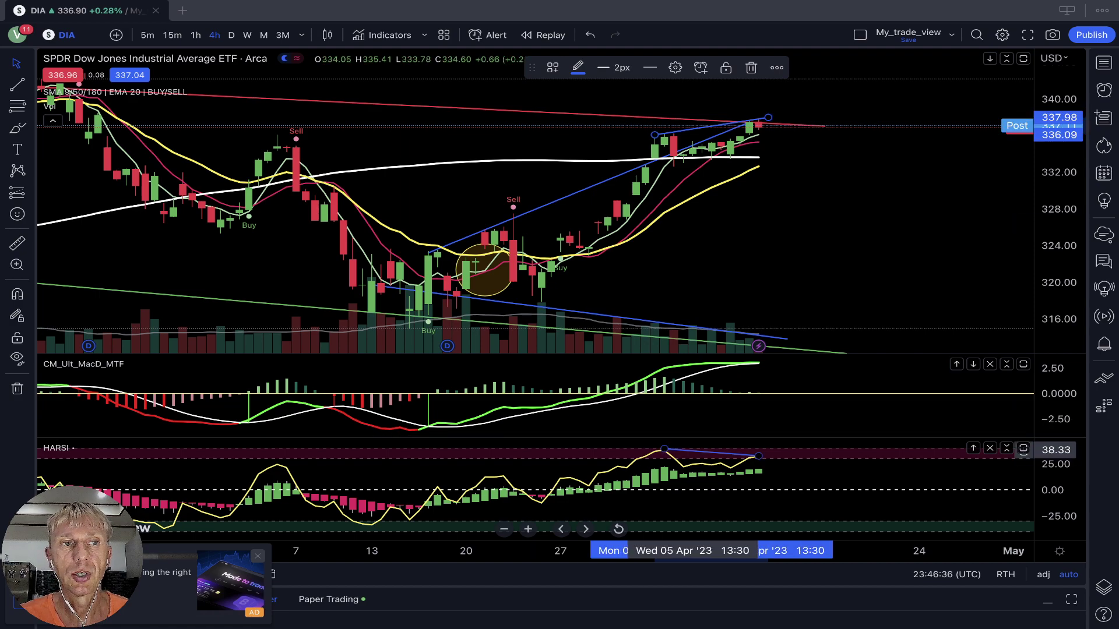
- Draw a falling trend line over the MACD histogram from about 1.69 on 3 Apr '23 to 0.2885 on 12 Apr '23
left_click(740, 453)
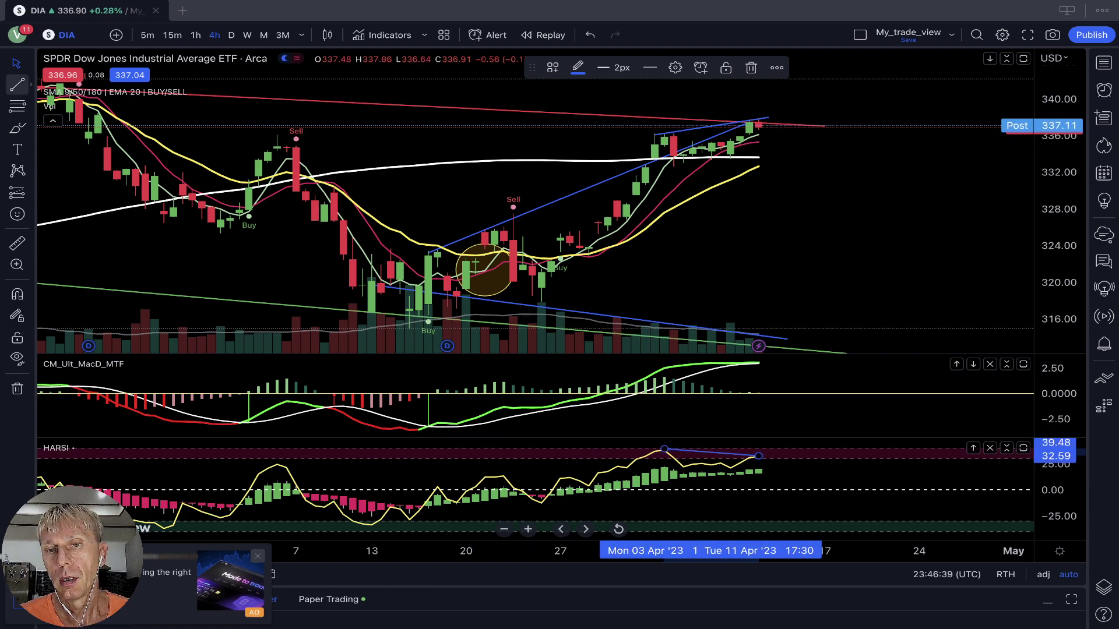
left_click(673, 329)
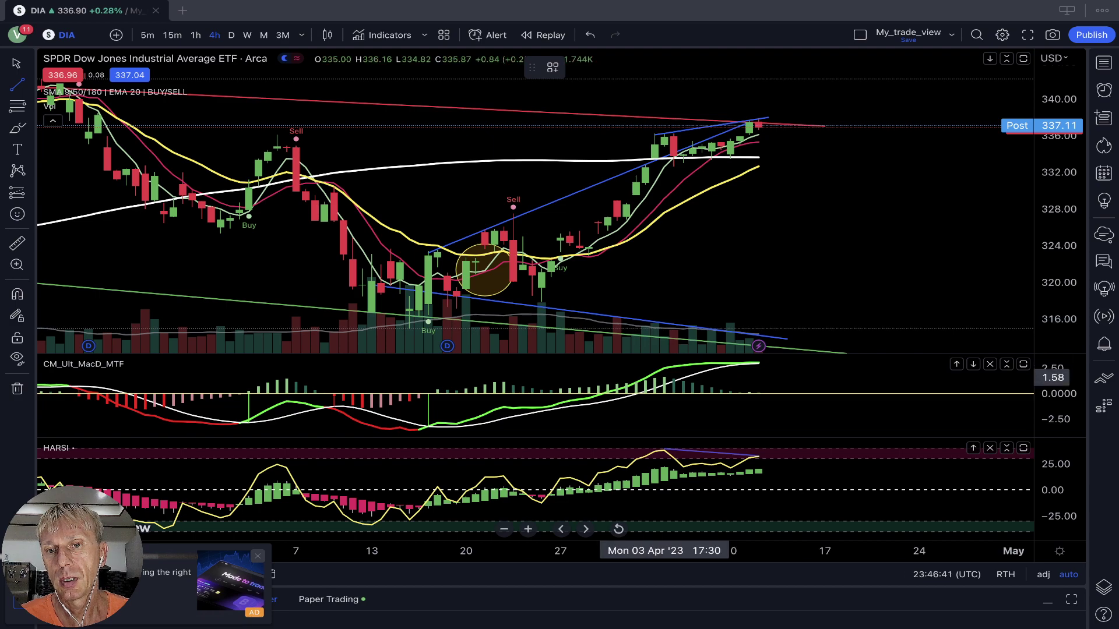
left_click(664, 376)
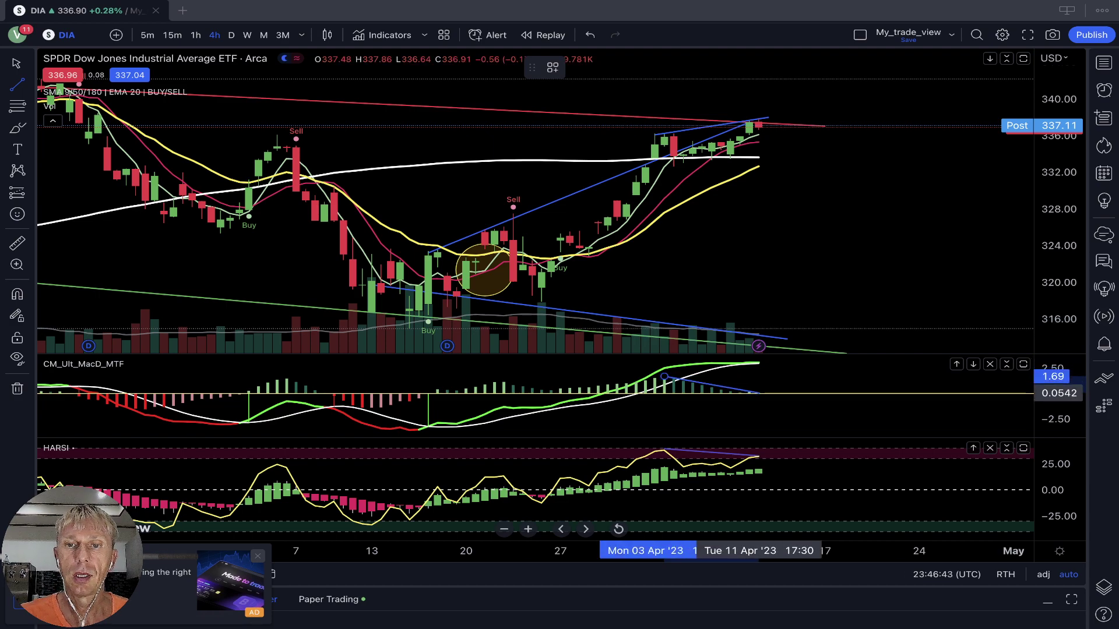
left_click(768, 390)
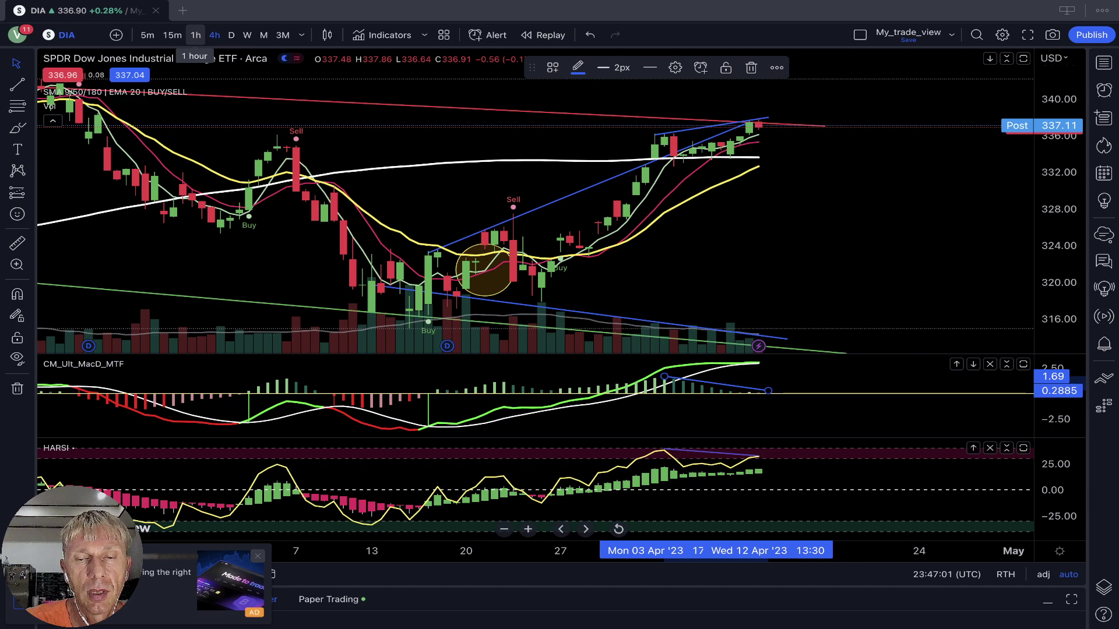
- On DIA's 1-hour interval, move the MACD trend line above the MACD peaks, running from about 2.67 to 1.26
left_click(196, 35)
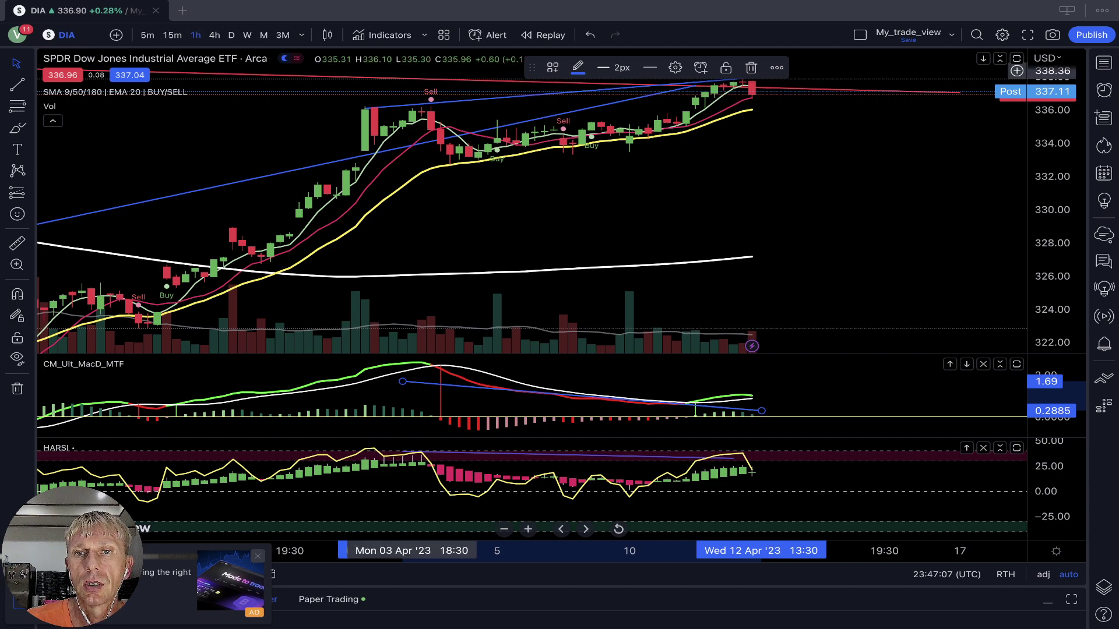
left_click(696, 196)
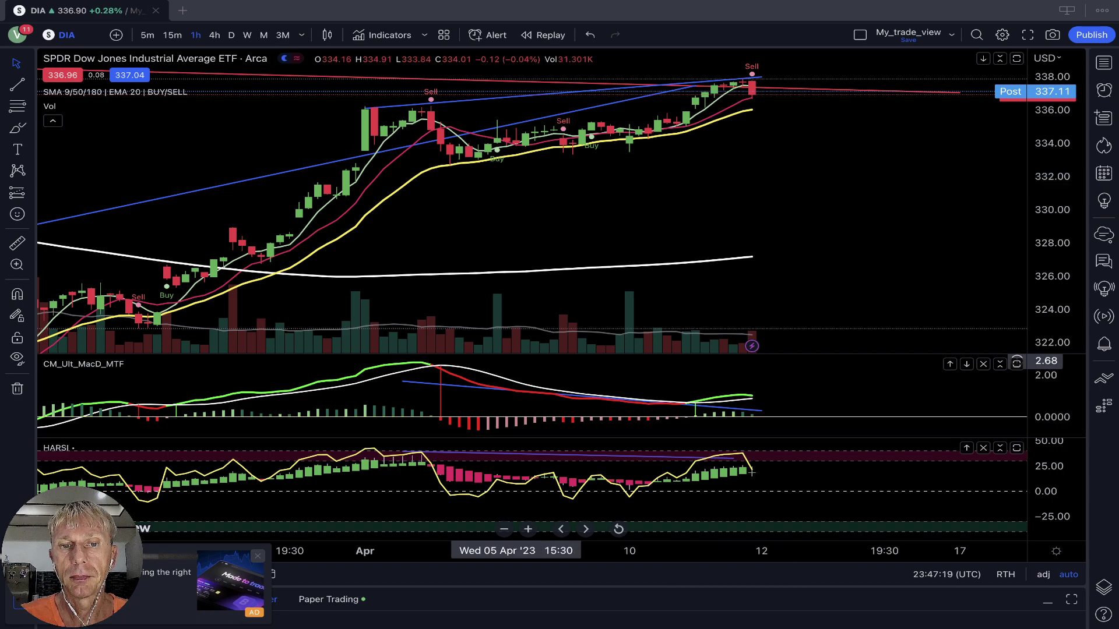
left_click_drag(525, 390, 541, 367)
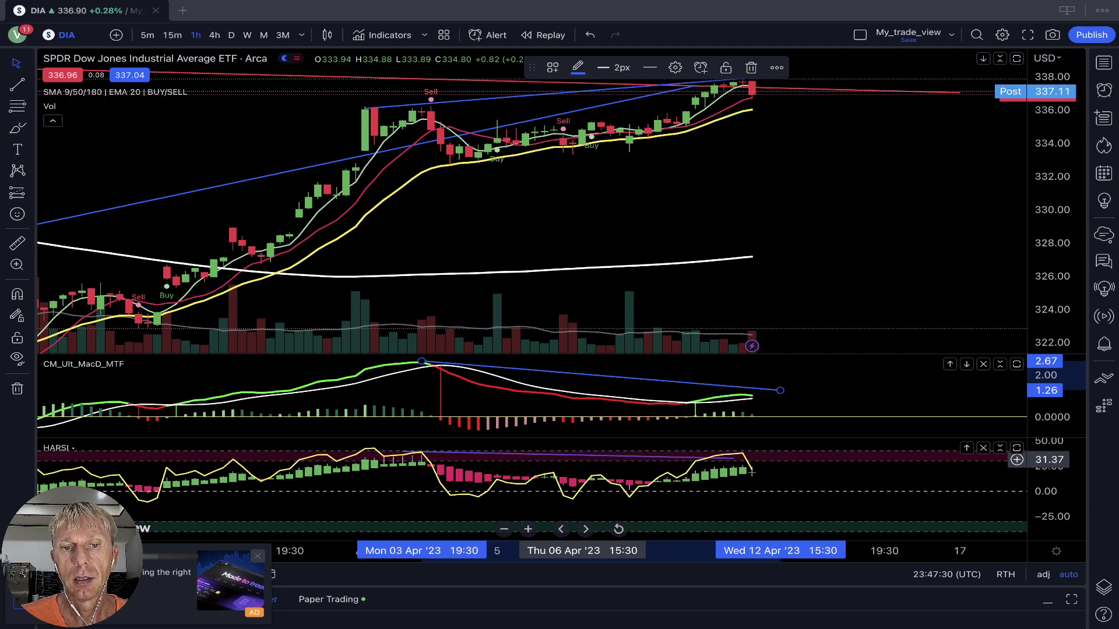
key("Escape")
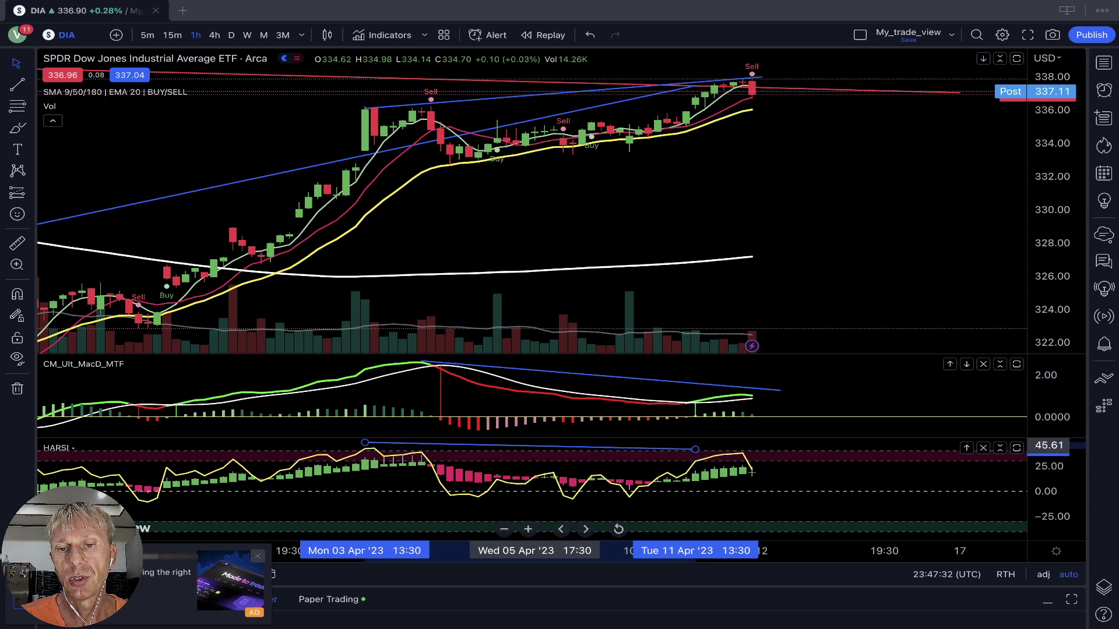
- Align the HARSI trend line with its peaks, starting at about 44.23 and ending at about 37.30 on 12 Apr '23
left_click_drag(534, 447, 534, 450)
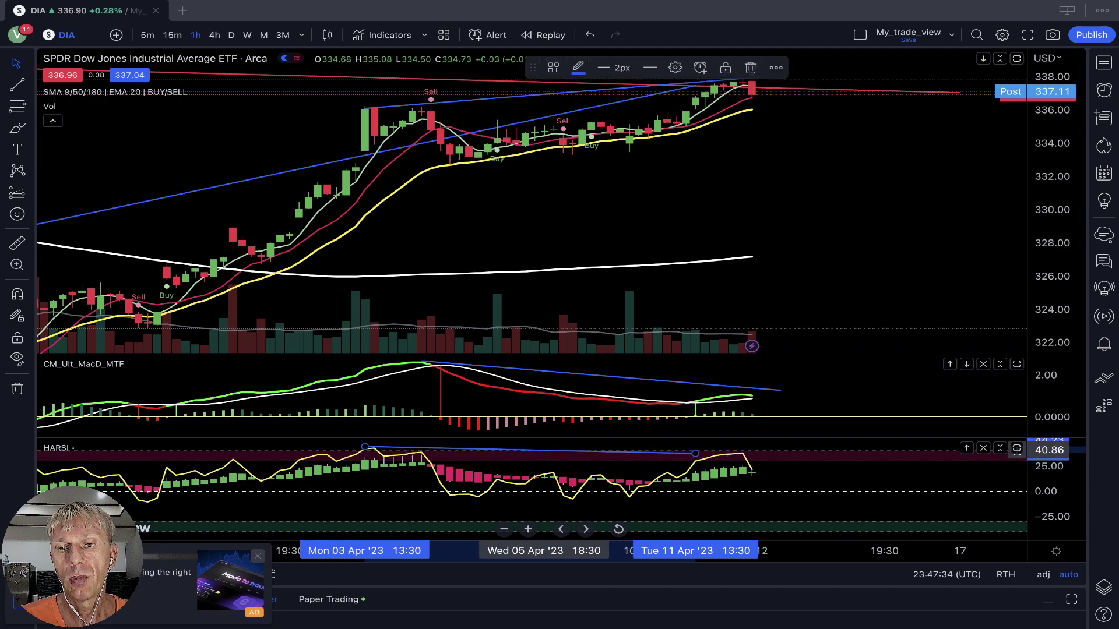
left_click_drag(695, 453, 762, 453)
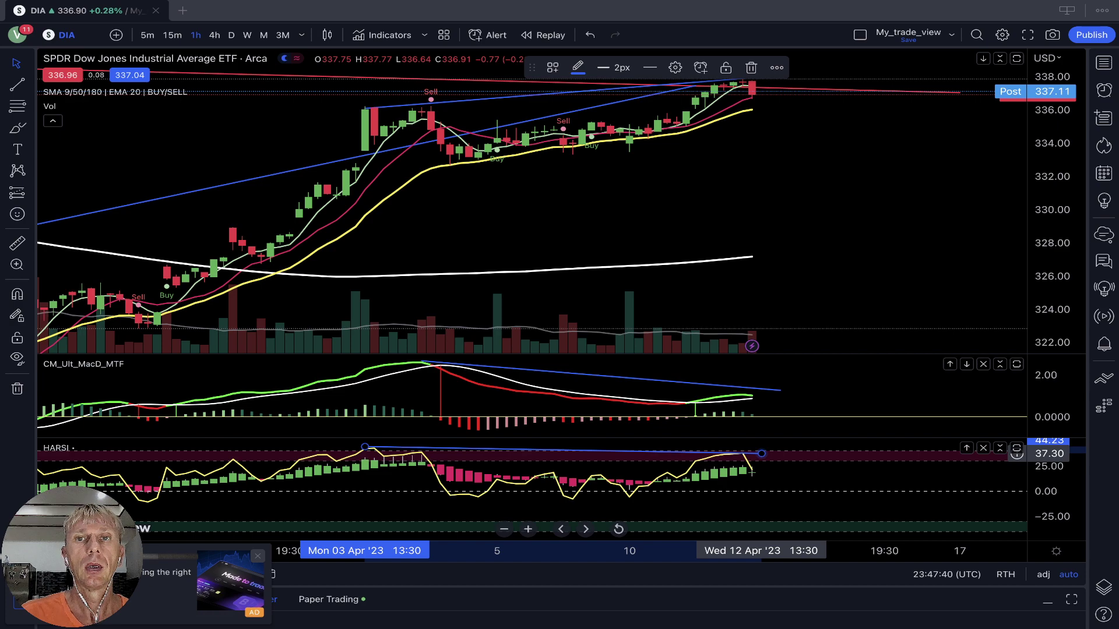
left_click(845, 185)
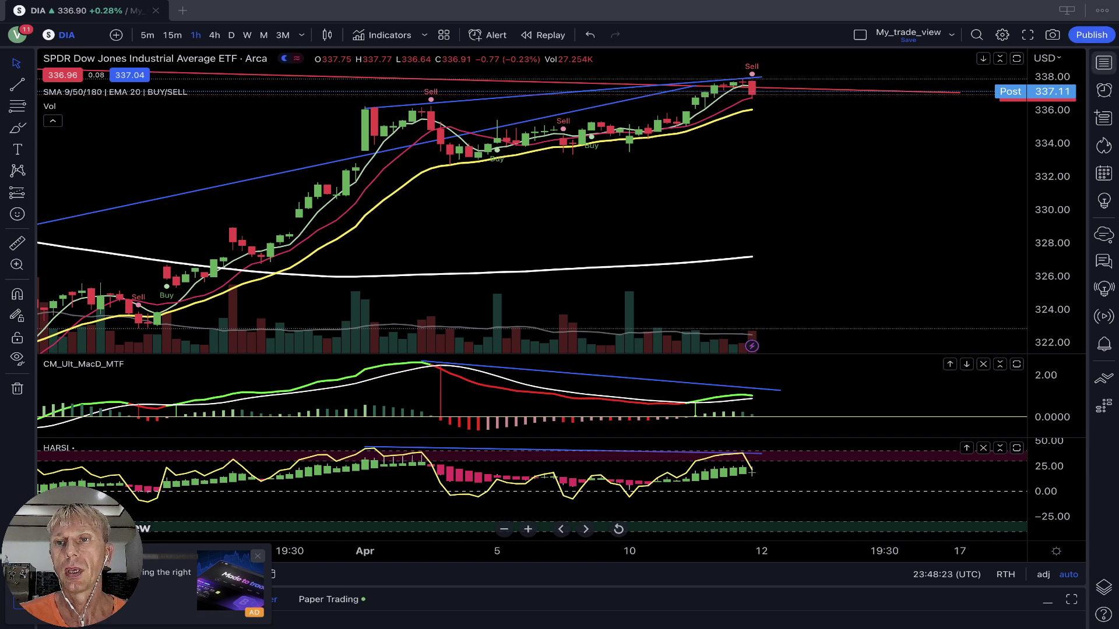
- Open the IWM chart from the watchlist and hide the watchlist
left_click(1103, 62)
left_click(979, 160)
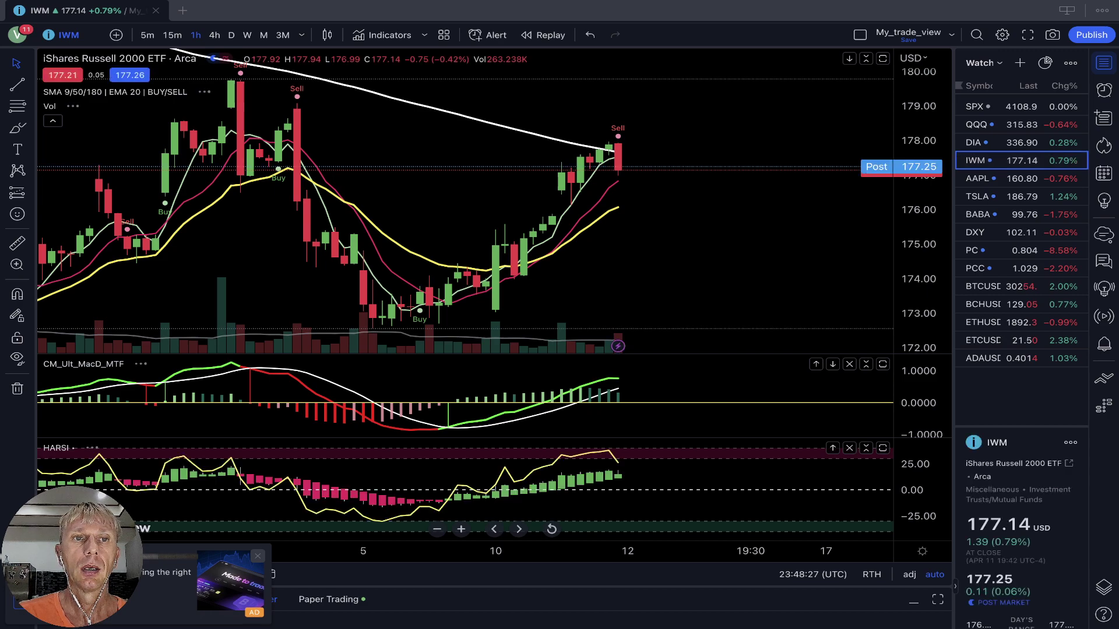
left_click(1103, 62)
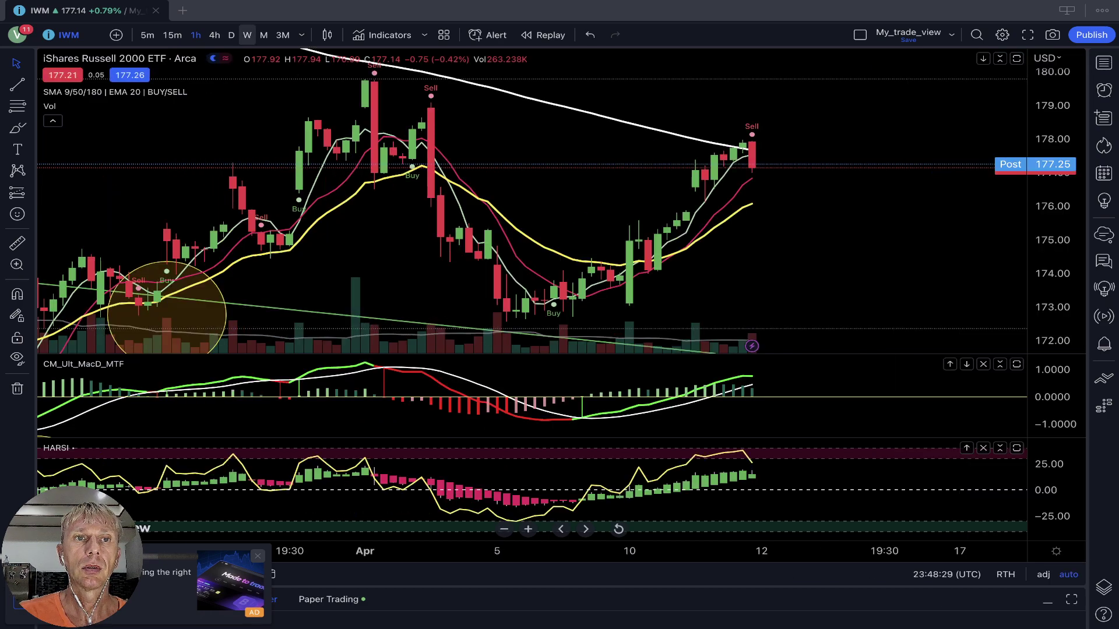
- Review IWM on the daily and weekly intervals, including where its red and green trend lines extend past the latest candles
left_click(232, 35)
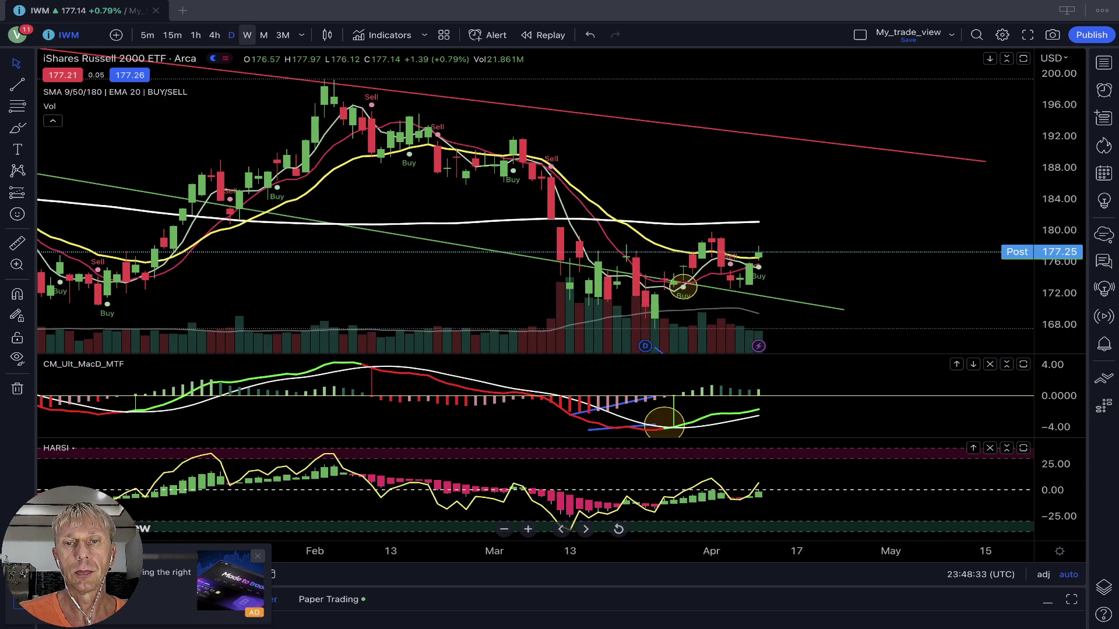
left_click(247, 34)
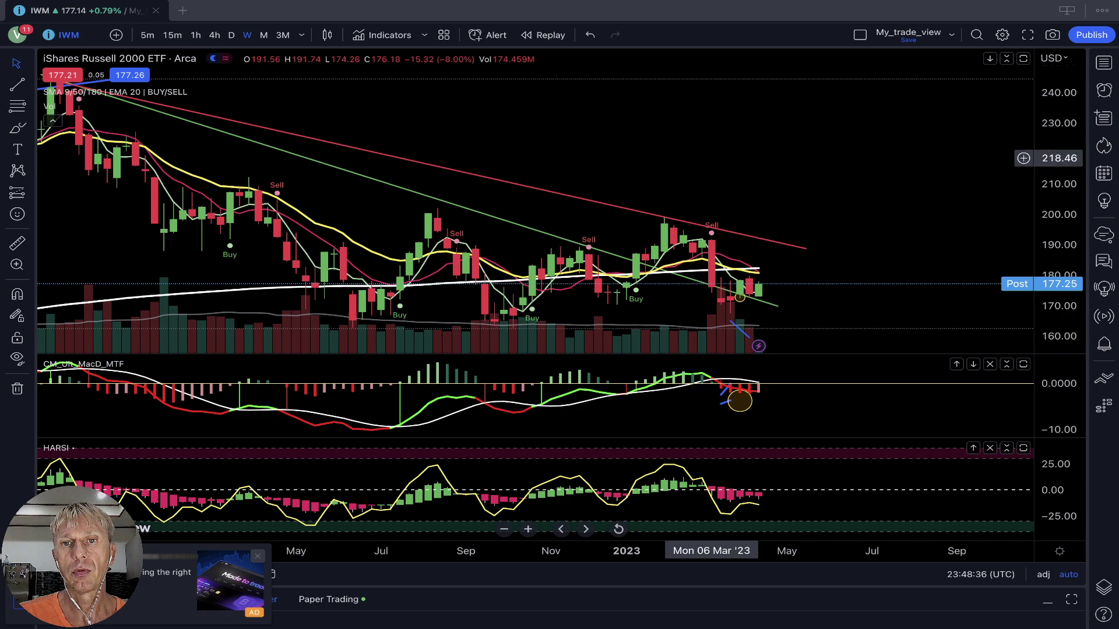
scroll(816, 166, "left", 3)
left_click_drag(886, 172, 903, 172)
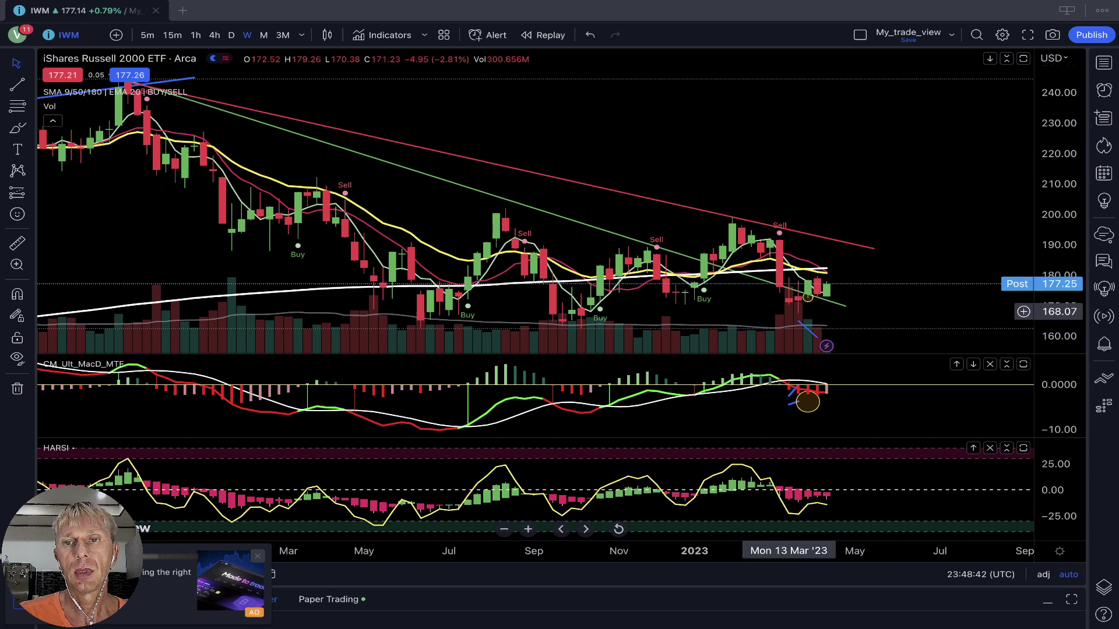
- Review IWM on the 4-hour, 1-hour and daily intervals, and return to the 4-hour chart with the watchlist shown
left_click(231, 35)
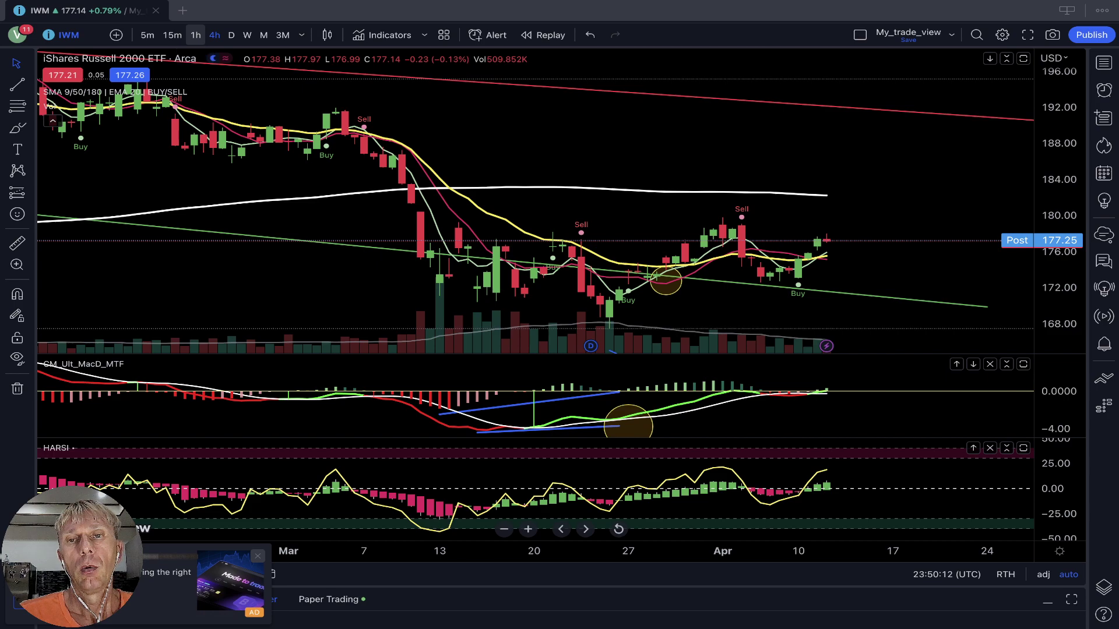
left_click(196, 35)
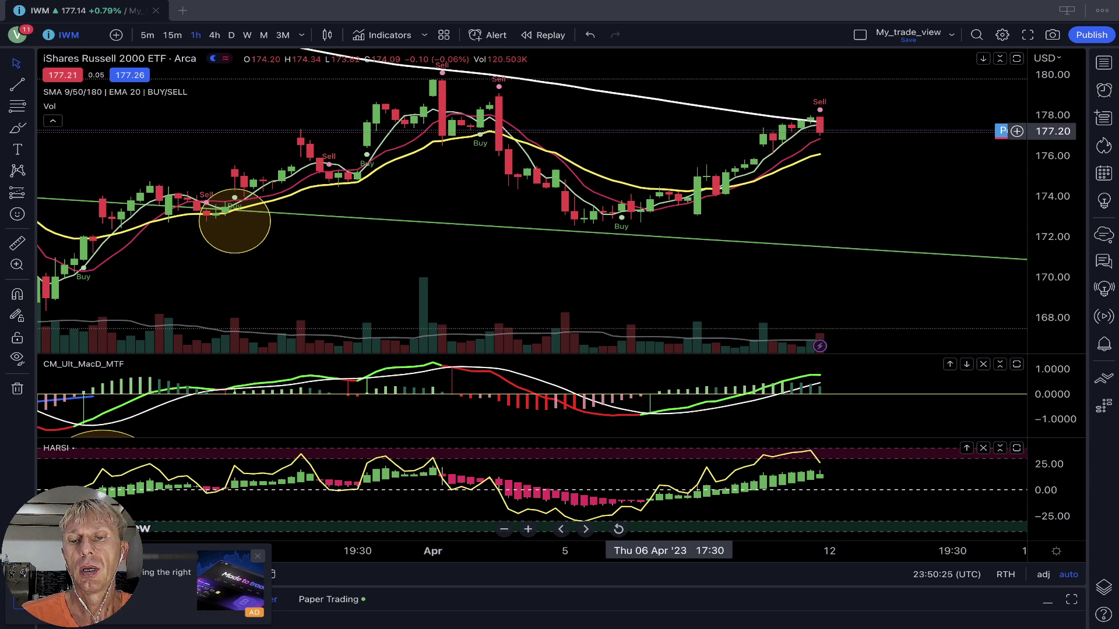
scroll(747, 156, "left", 3)
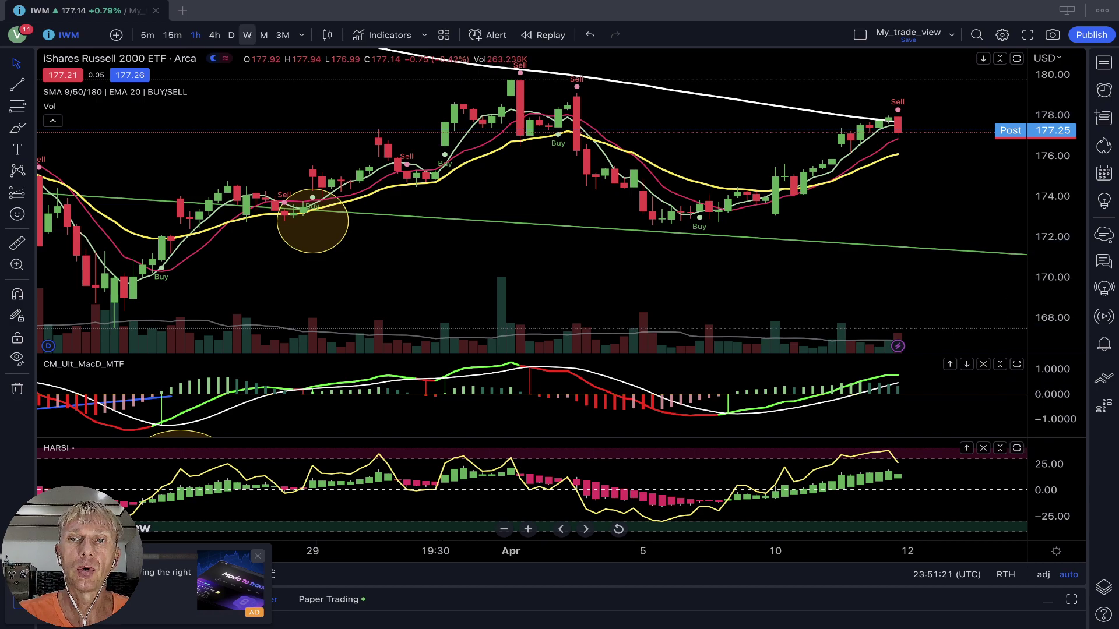
left_click(232, 35)
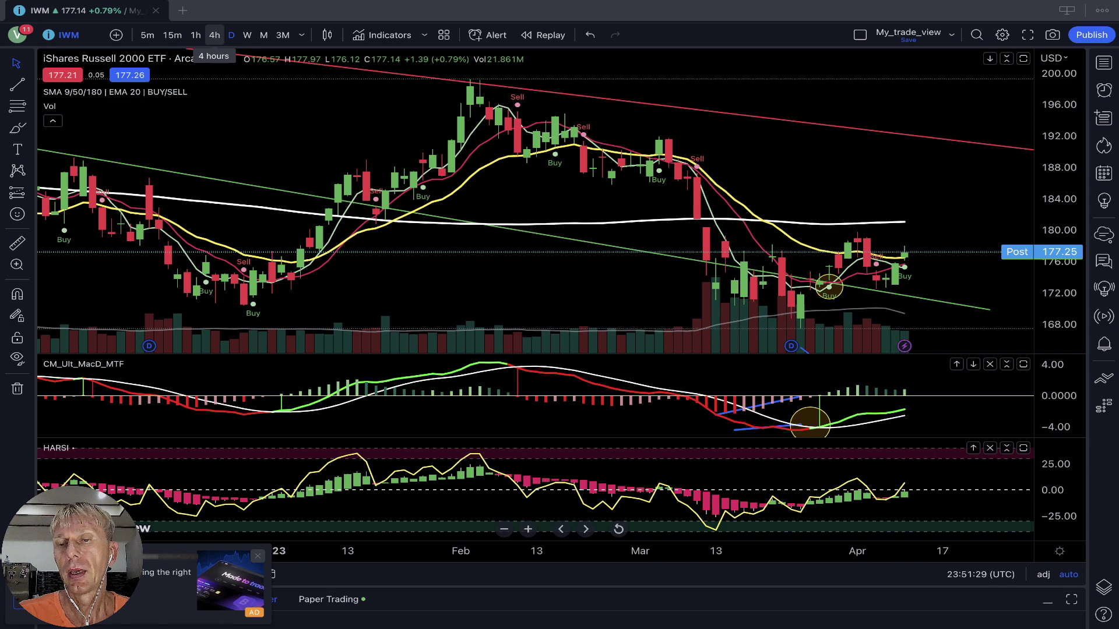
scroll(955, 111, "up", 3)
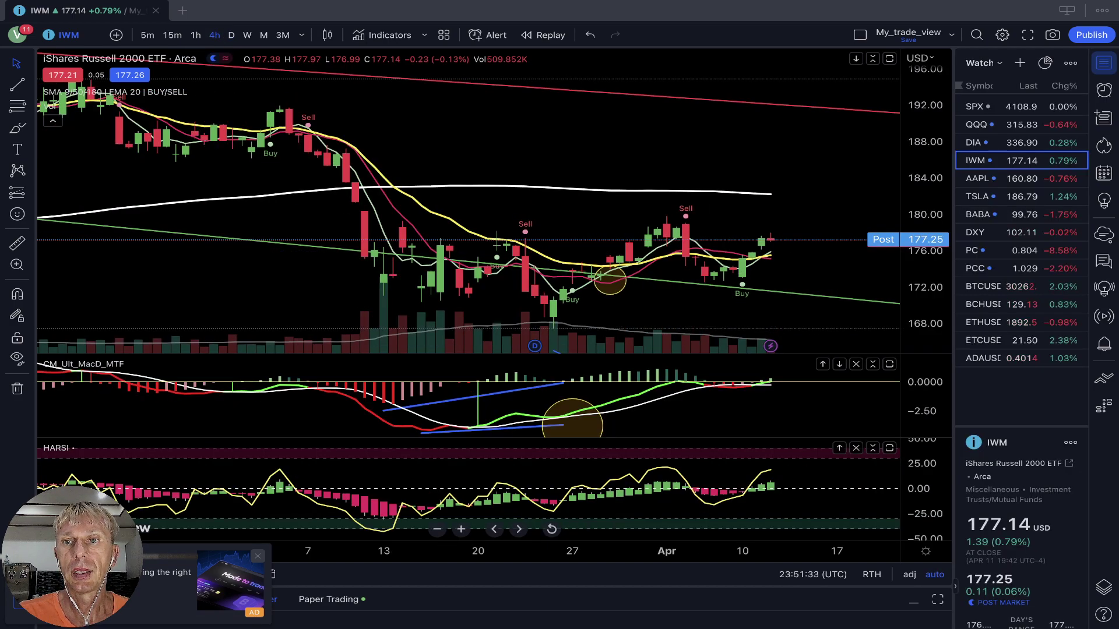
- Open the AAPL chart from the watchlist and review it on the 4-hour, daily and 1-hour intervals
left_click(1019, 178)
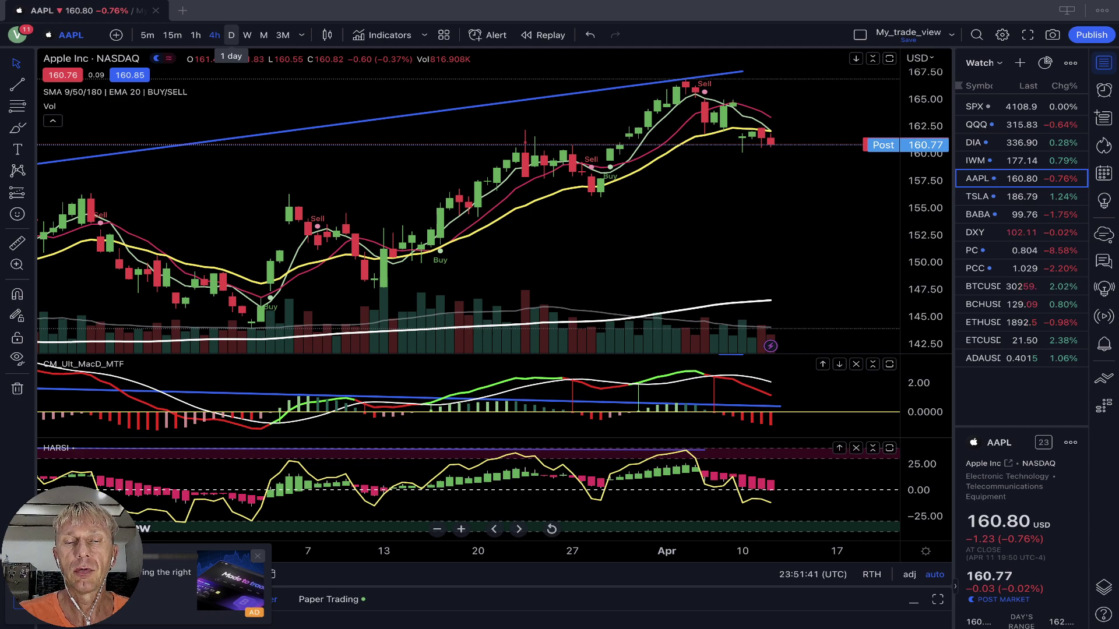
left_click(232, 35)
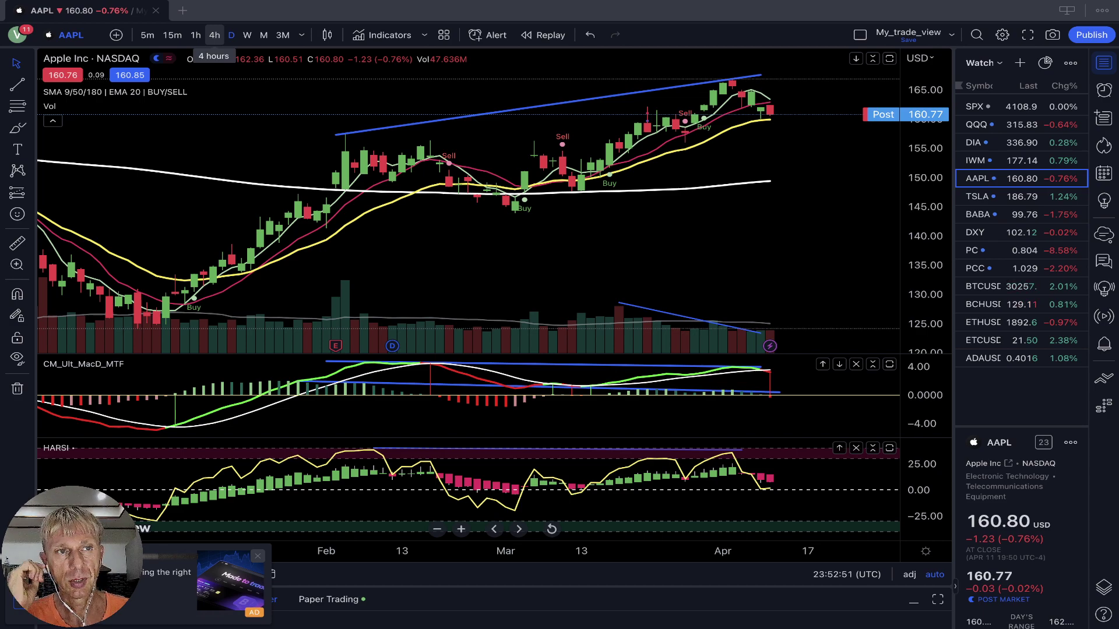
left_click(214, 35)
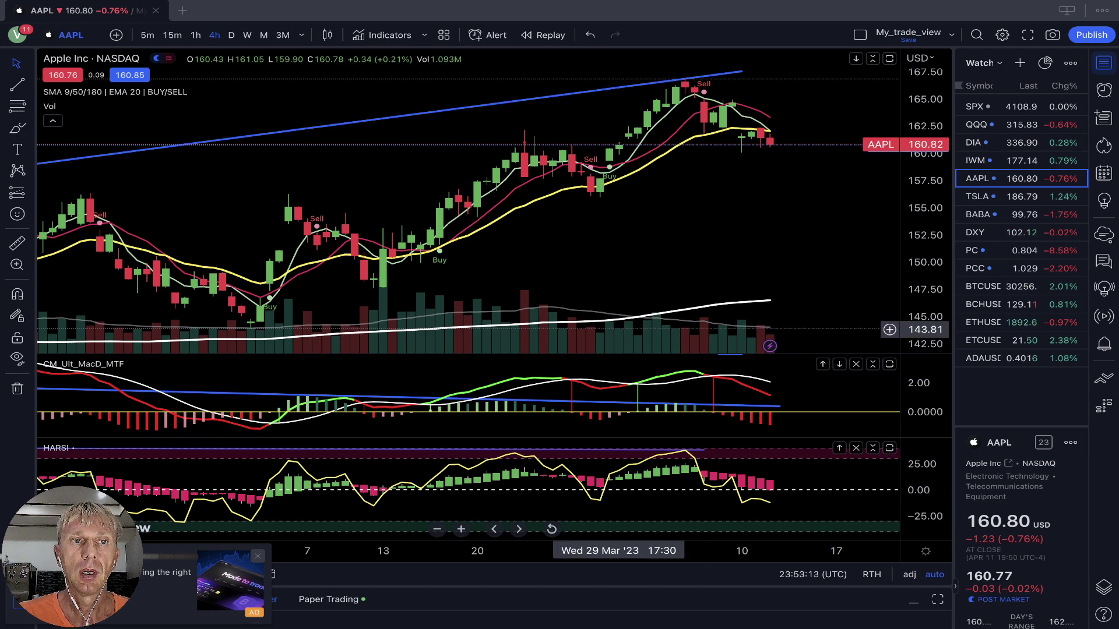
left_click(196, 35)
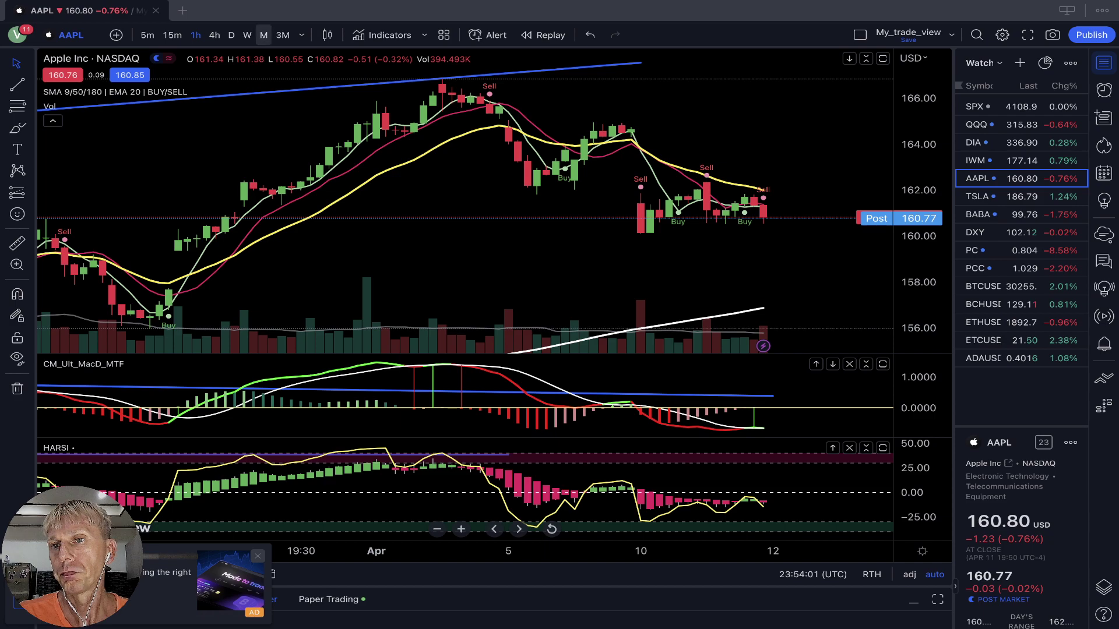
- Open the TSLA chart and review it on the daily, 4-hour and 1-hour intervals with the watchlist hidden, then show the watchlist again
left_click(984, 196)
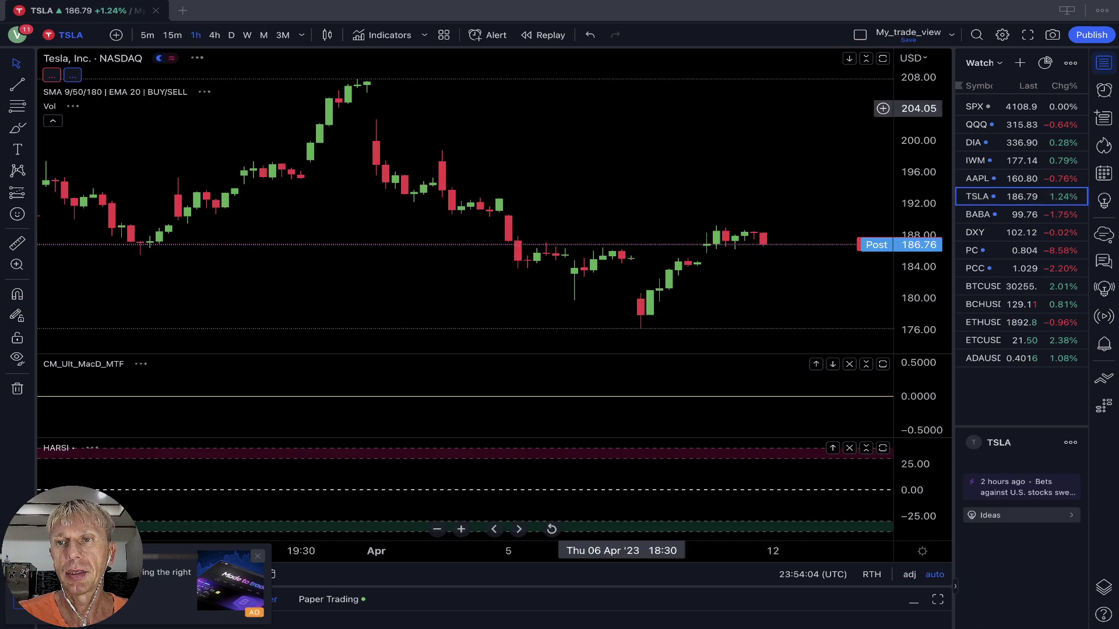
left_click(232, 35)
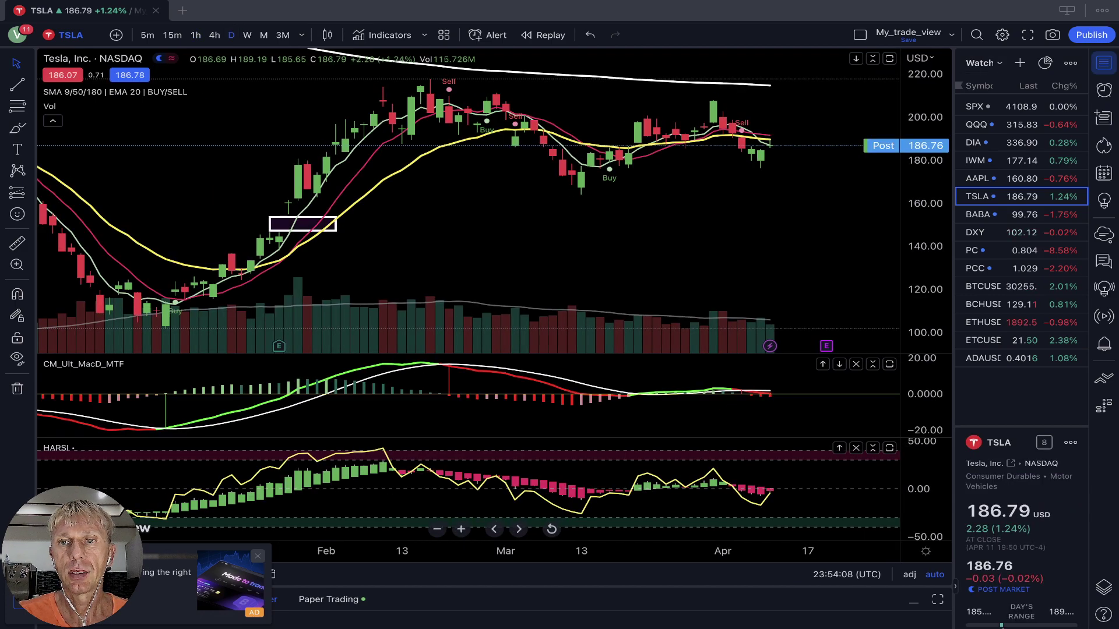
left_click(1103, 63)
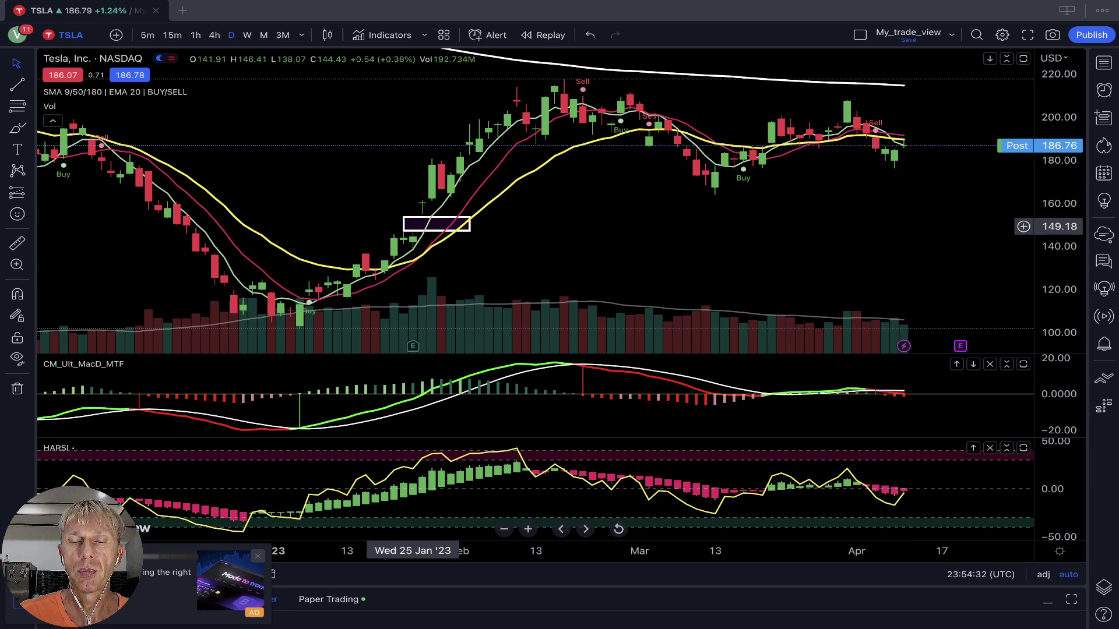
left_click(423, 231)
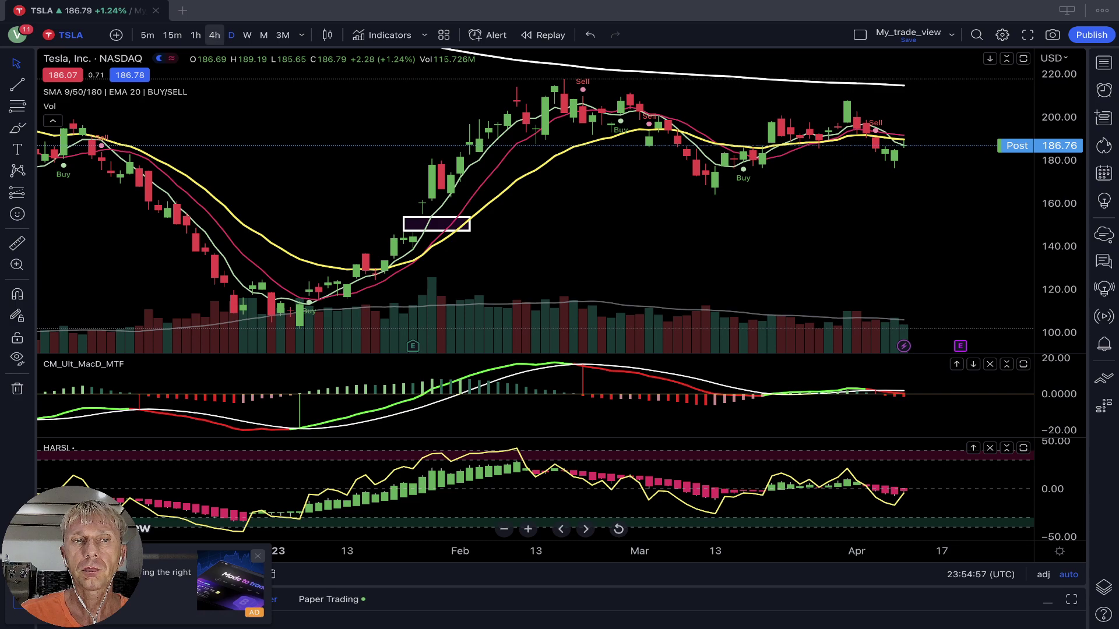
left_click(215, 35)
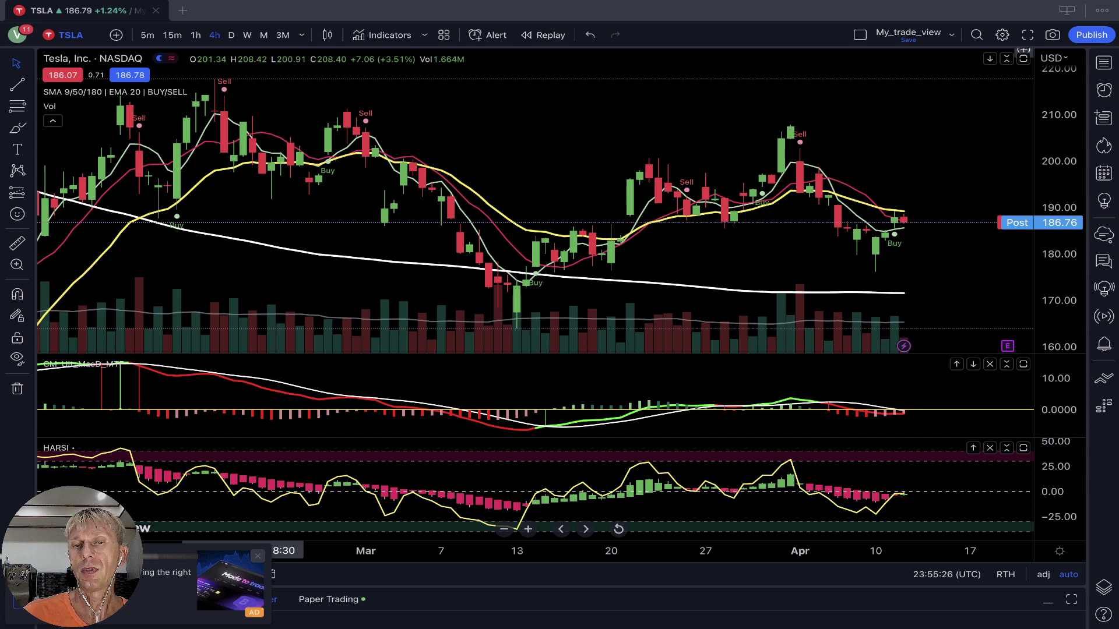
left_click(196, 35)
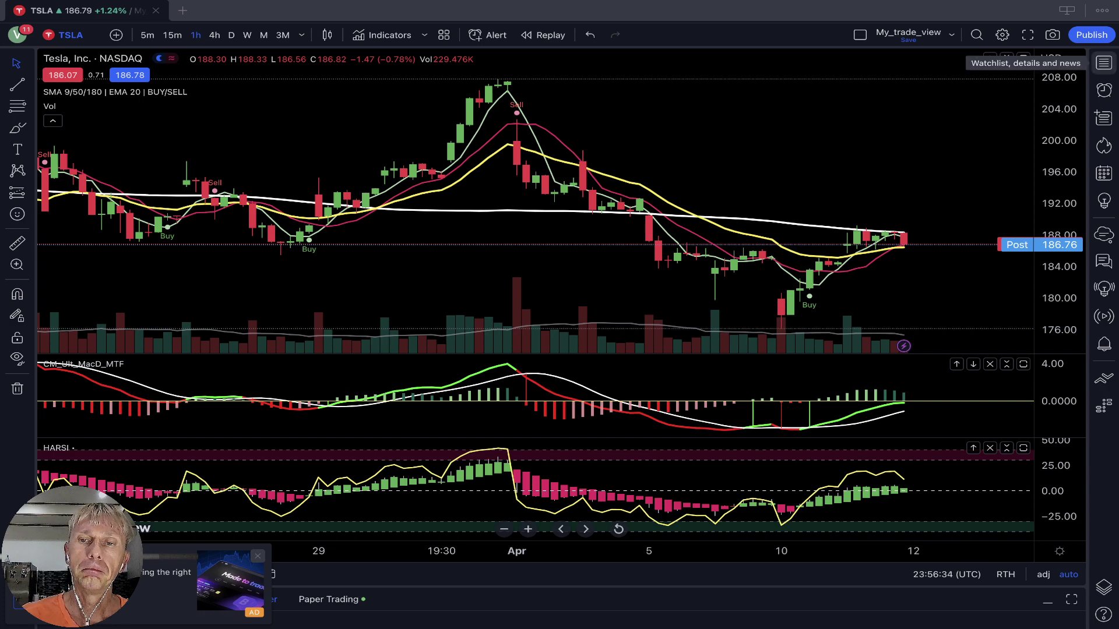
left_click(1103, 62)
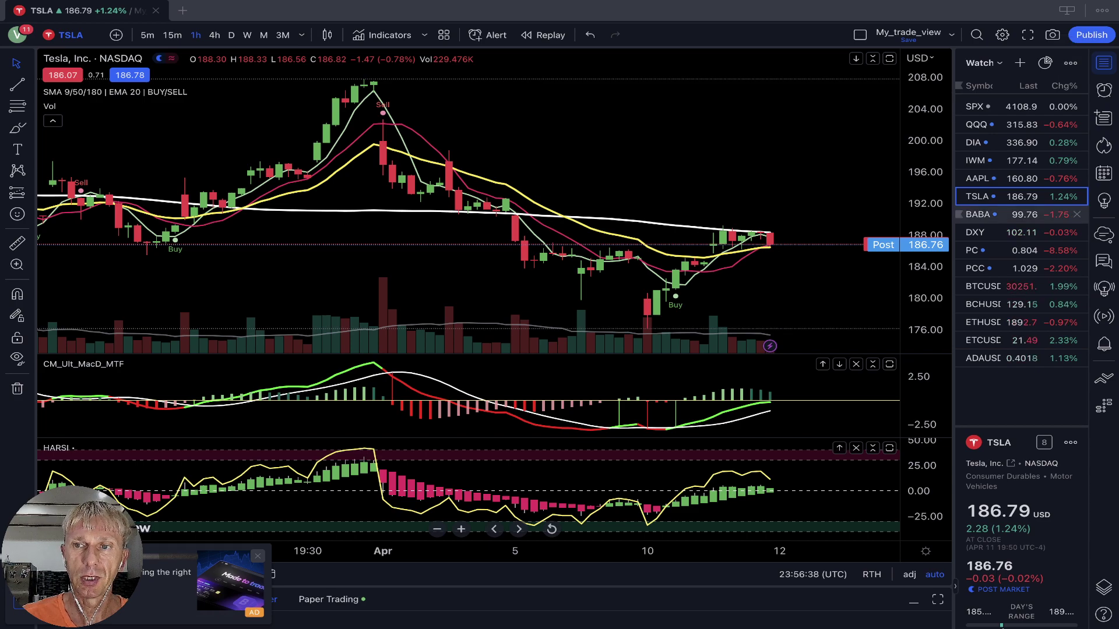
- Open the BABA chart from the watchlist and review its latest candles on the daily interval
left_click(991, 214)
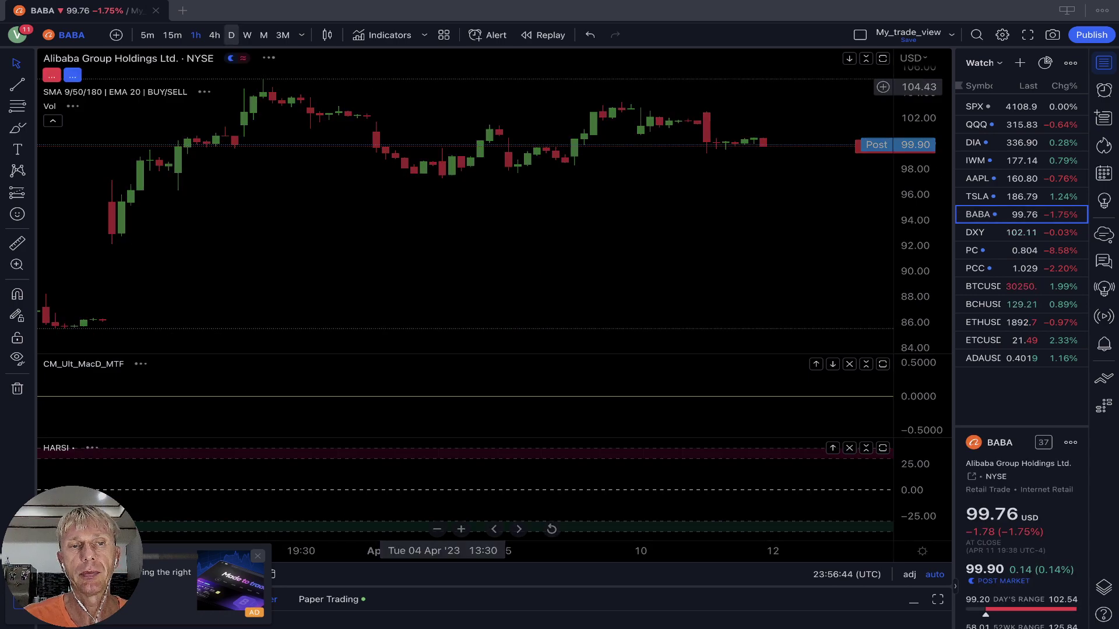
left_click(232, 35)
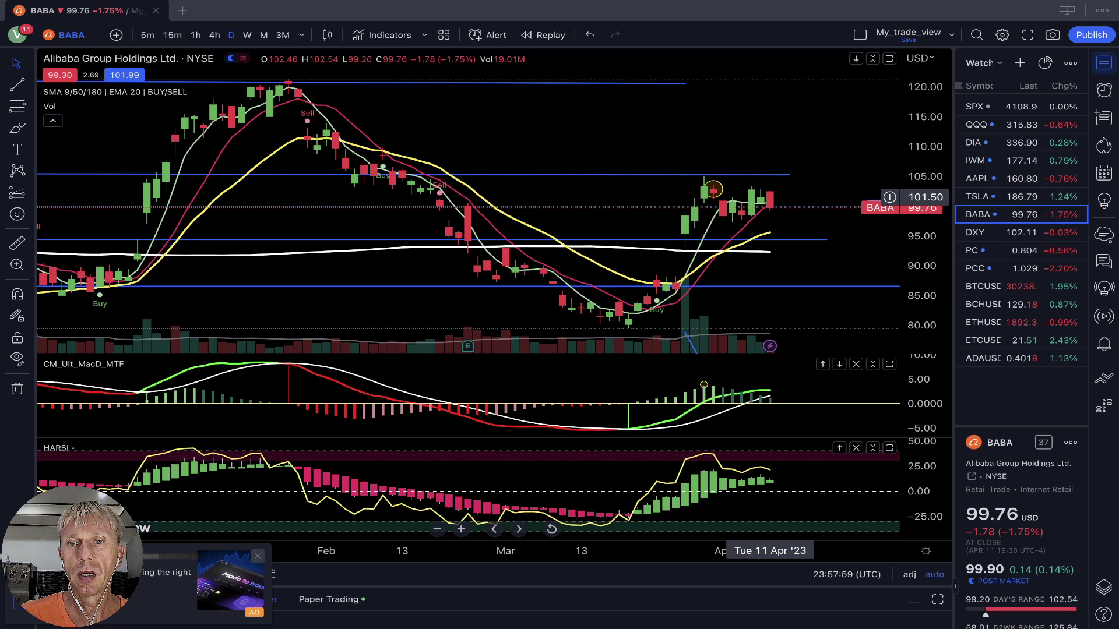
left_click(769, 201)
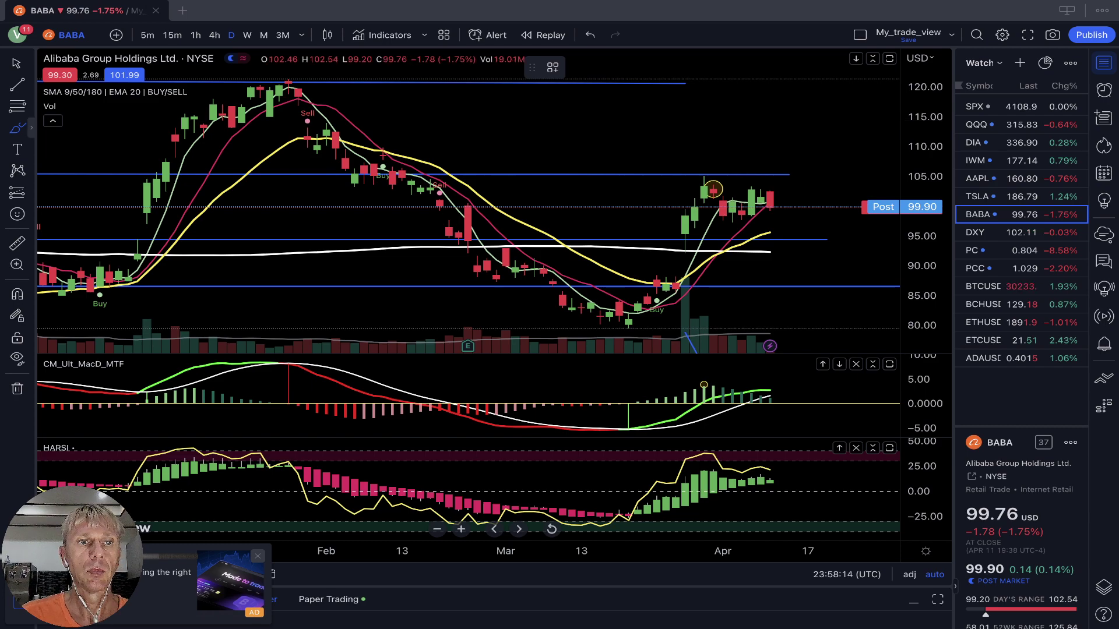
- Mark BABA's price gap with a rectangle from 92.36 down to about 88.85, ending on 4 Apr '23, and extend its start to 24 Mar
left_click(31, 128)
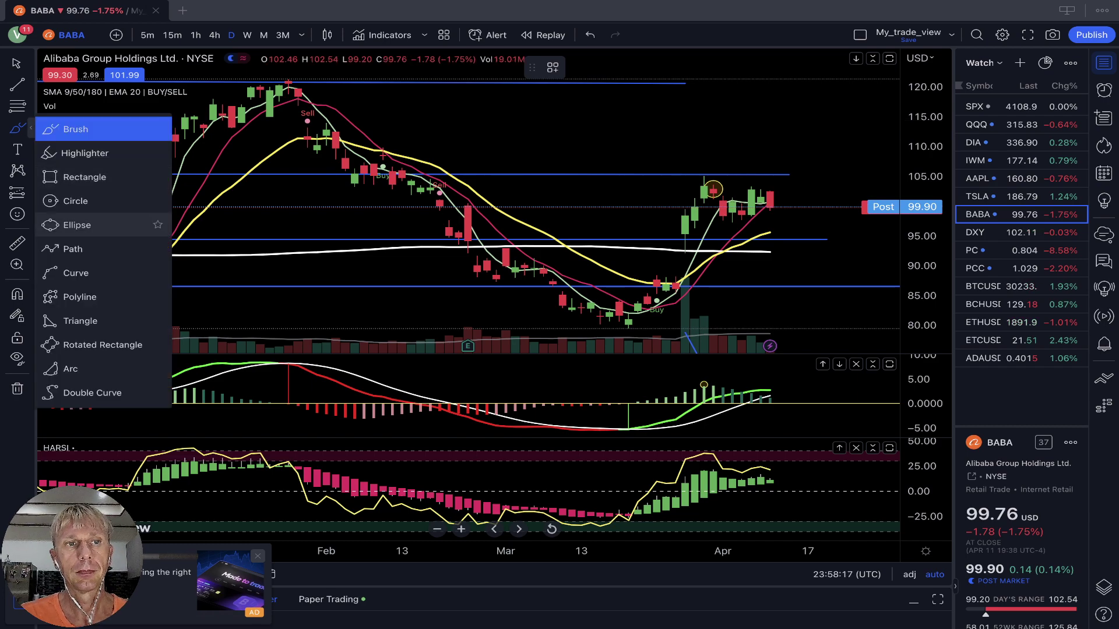
left_click(85, 176)
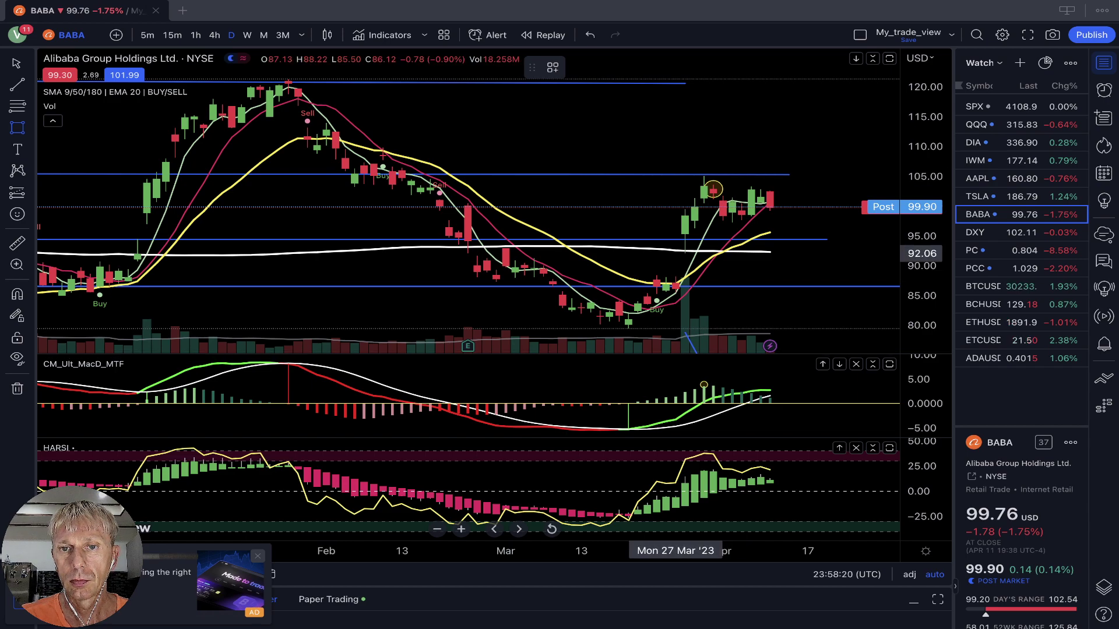
left_click(685, 251)
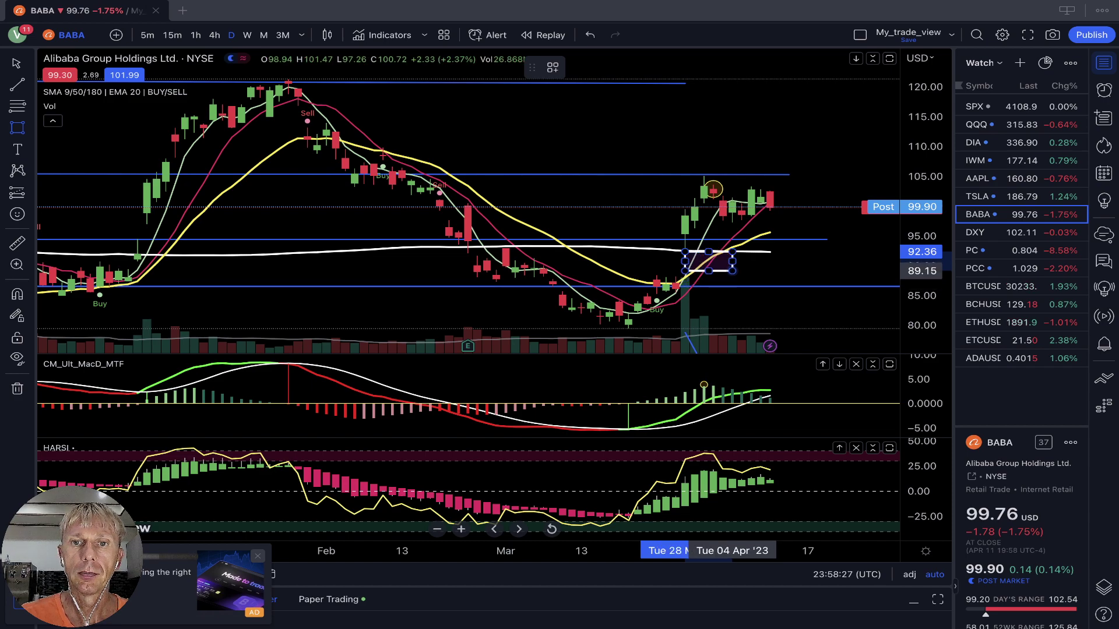
left_click(732, 273)
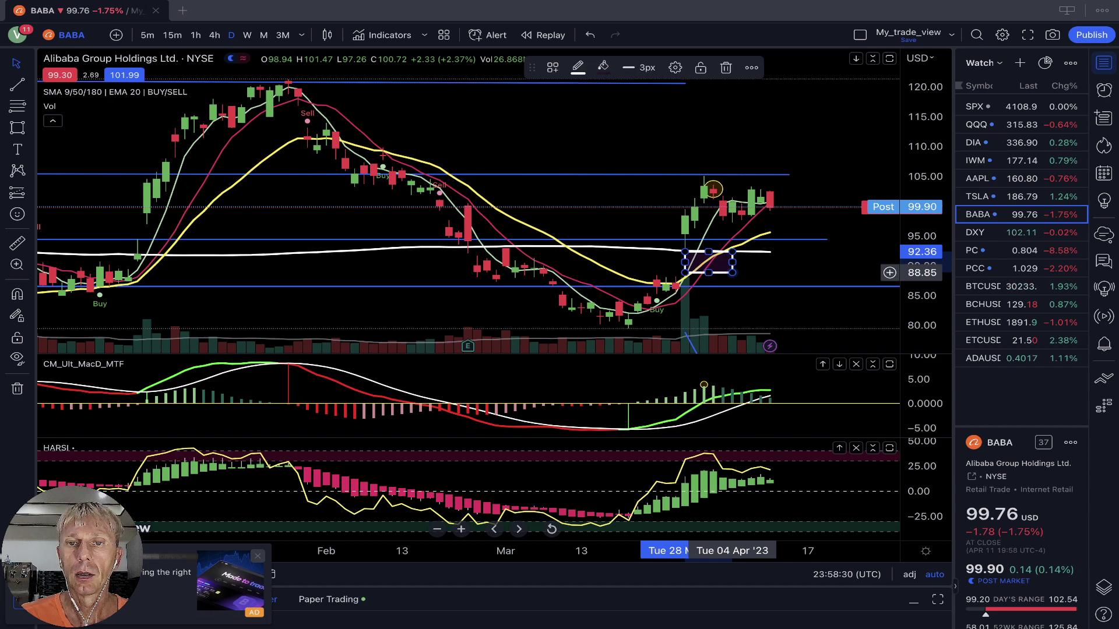
left_click_drag(685, 262, 666, 262)
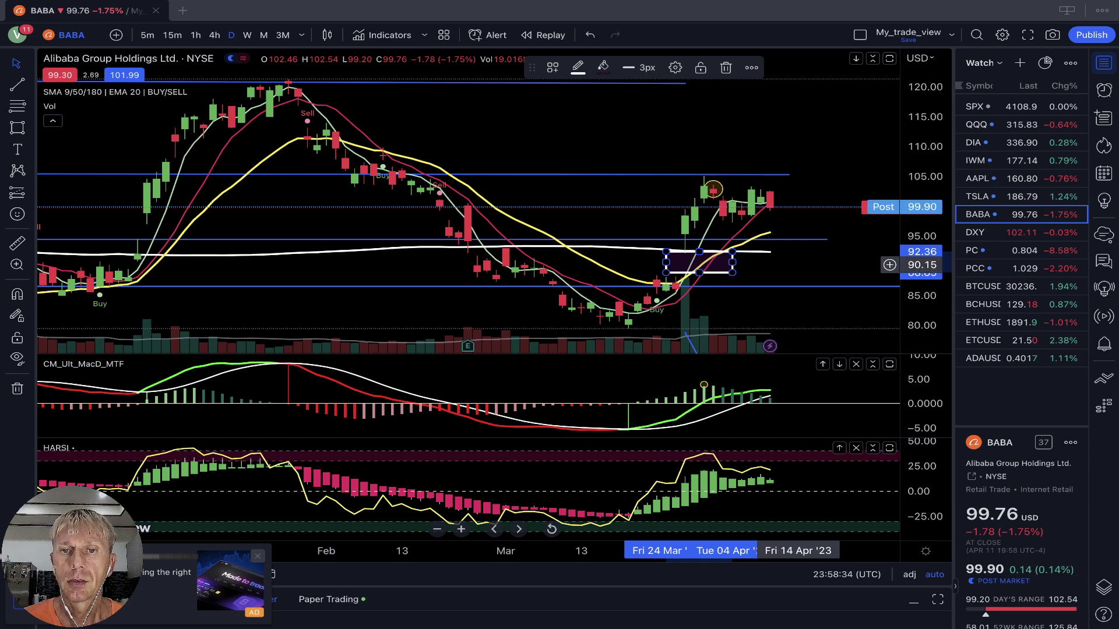
left_click(797, 271)
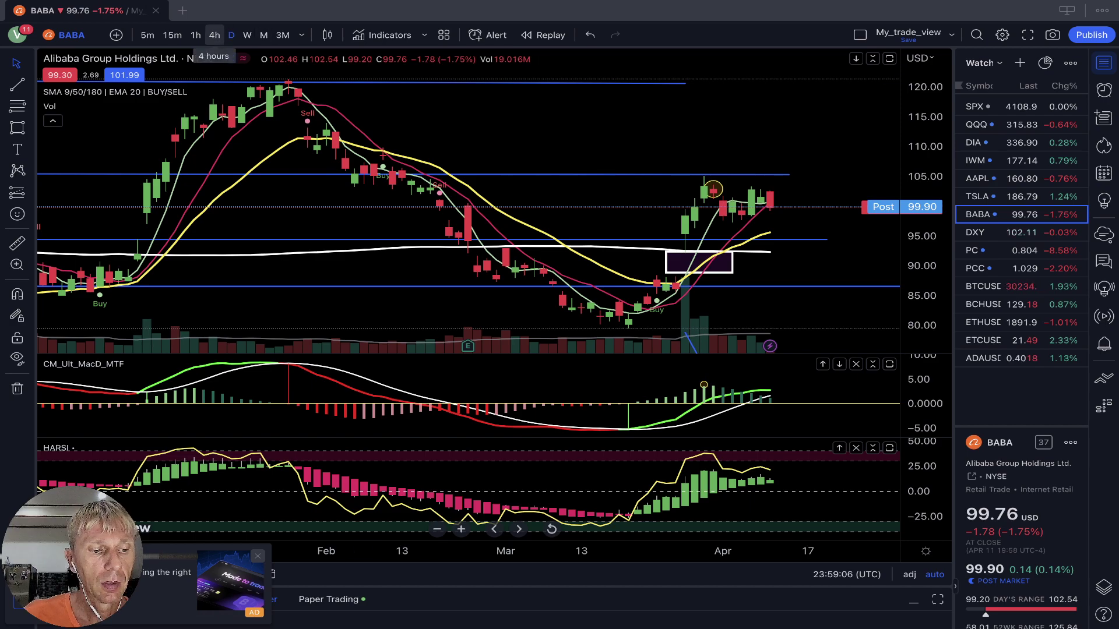
- Review BABA and its marked gap on the 4-hour and 1-hour intervals
left_click(214, 35)
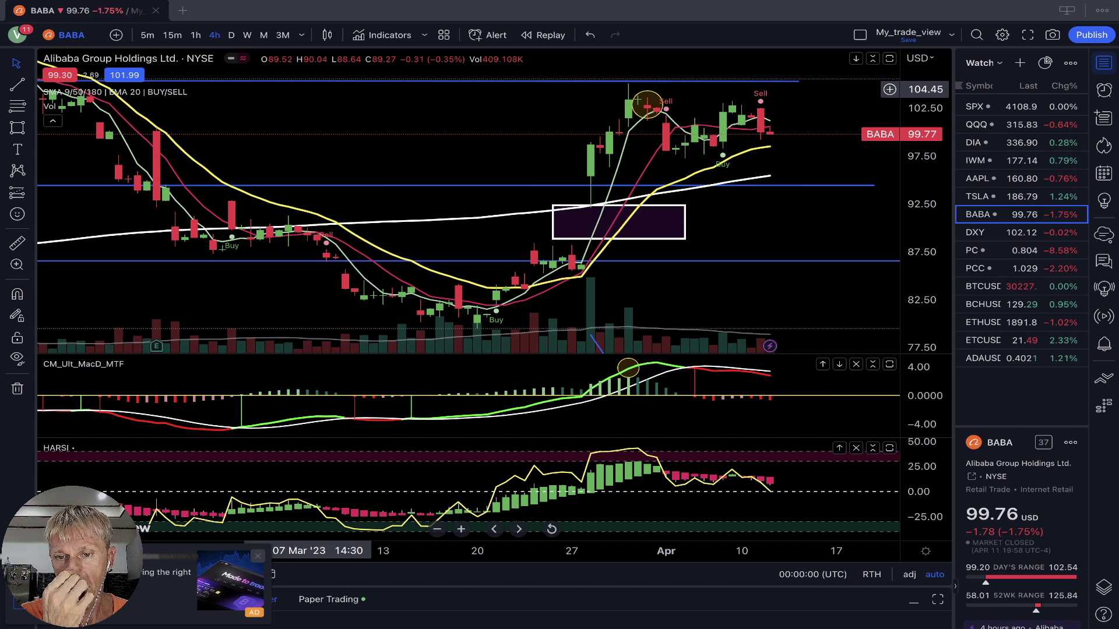
left_click(196, 35)
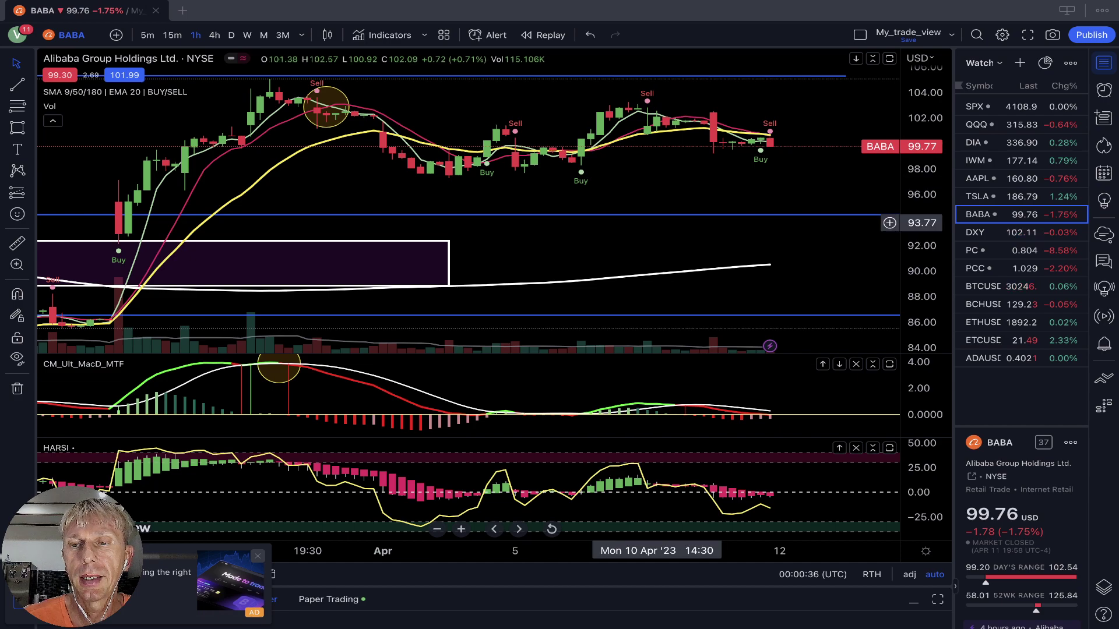
- Open the DXY chart from the watchlist and review it on the daily, 4-hour and 1-hour intervals
left_click(985, 233)
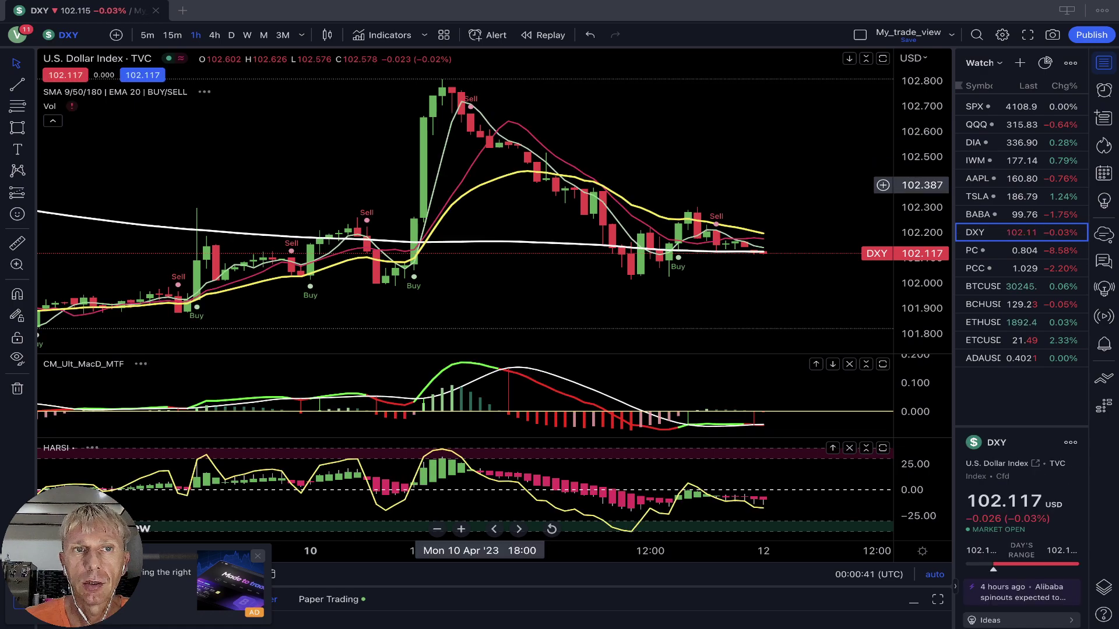
left_click(232, 35)
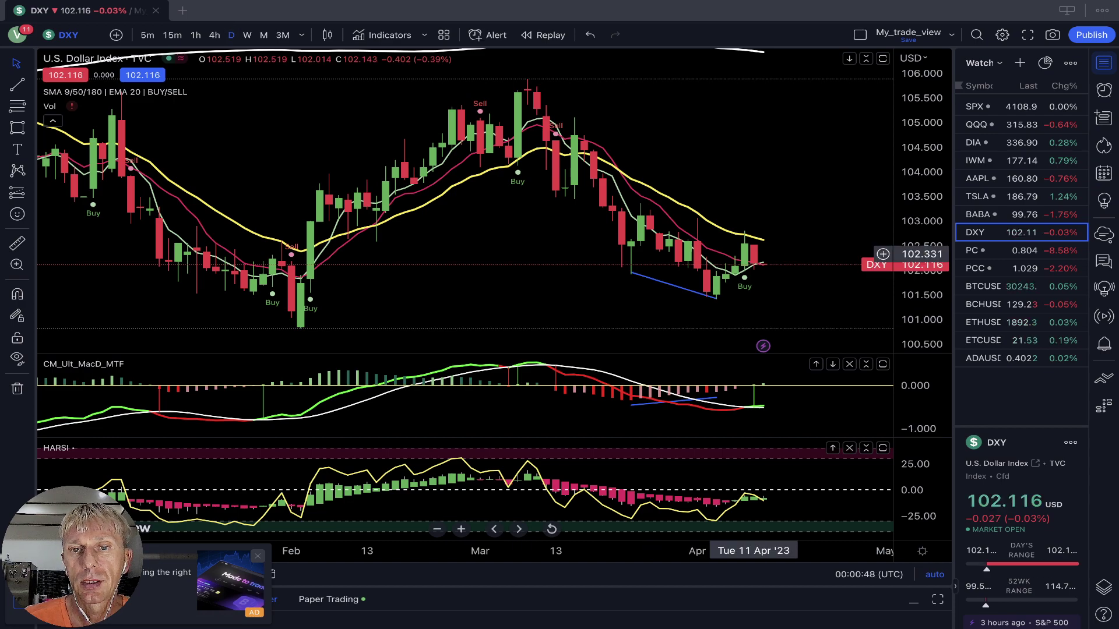
left_click(753, 255)
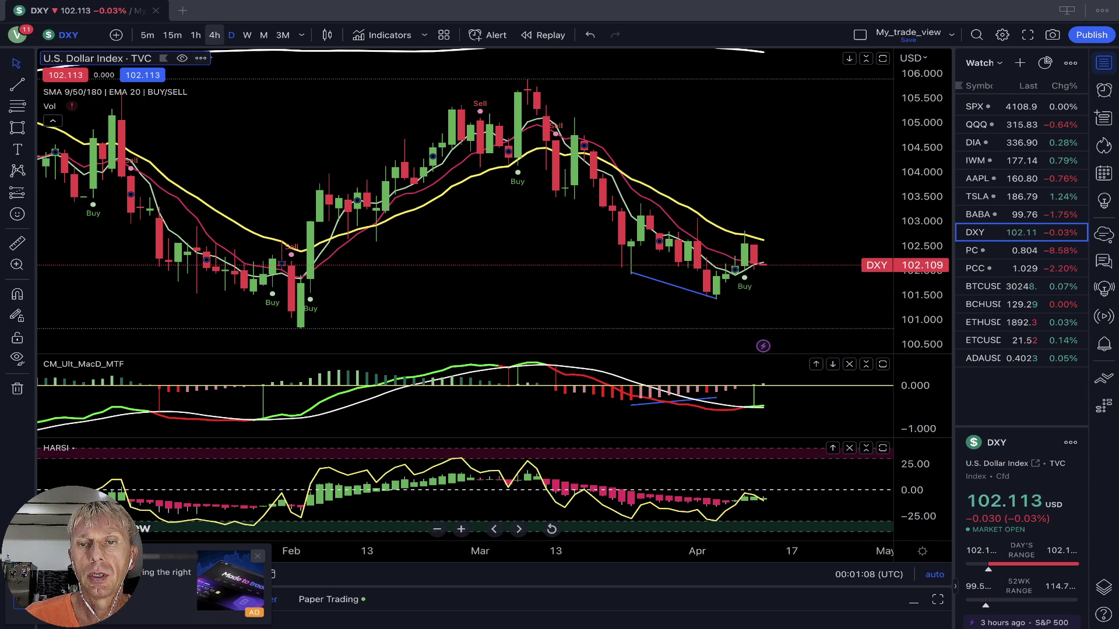
left_click(215, 35)
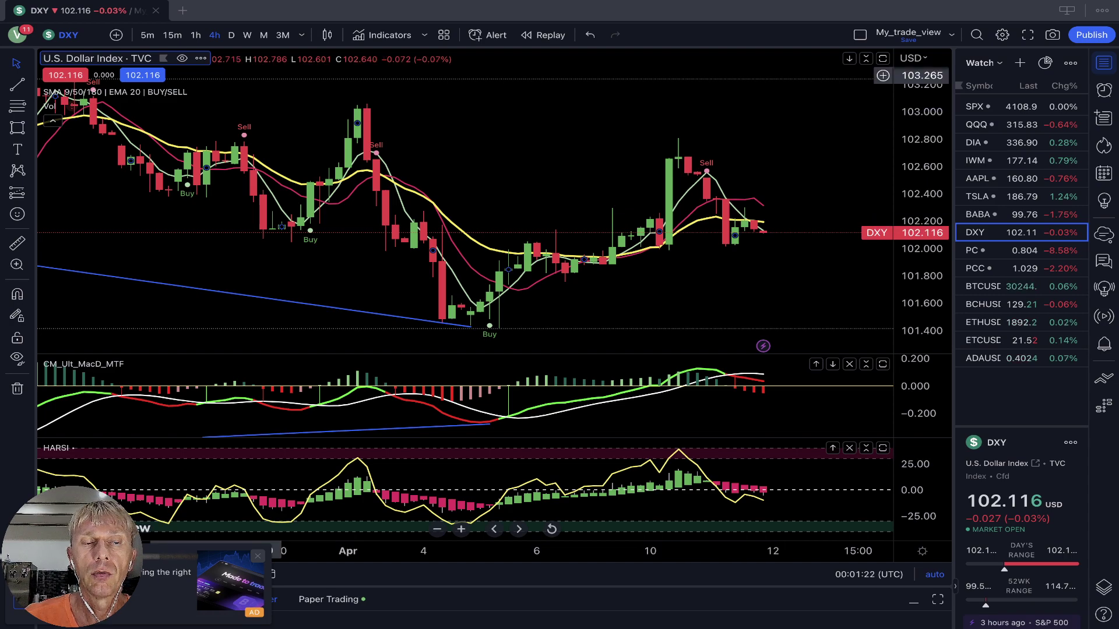
left_click(196, 35)
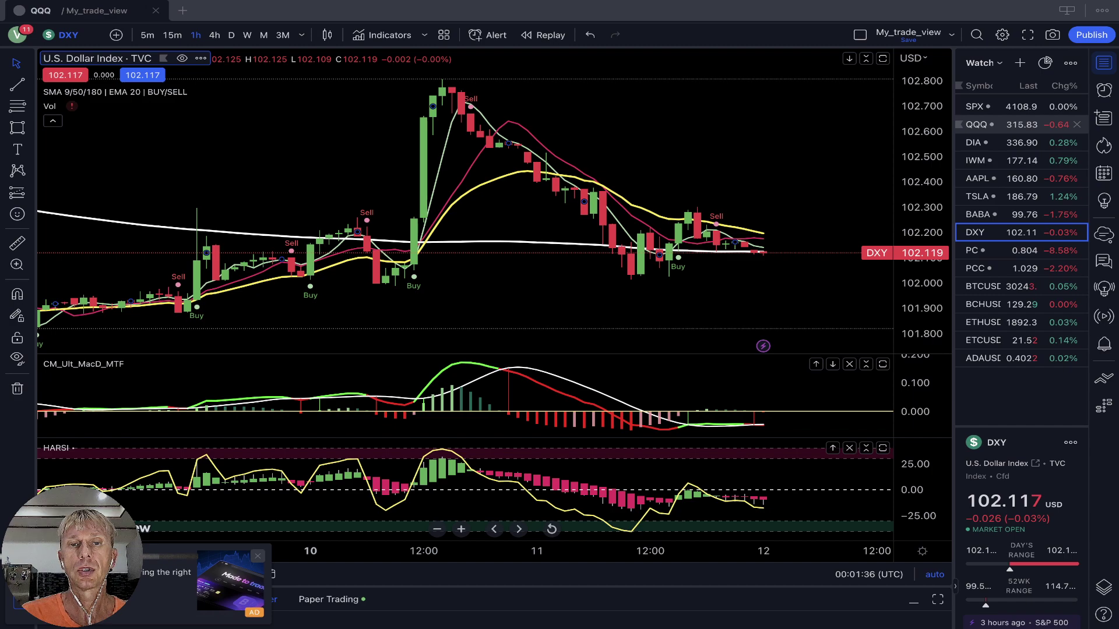
- Recheck QQQ on the 1-hour, daily and 4-hour intervals, and open the IWM chart from the watchlist
left_click(991, 125)
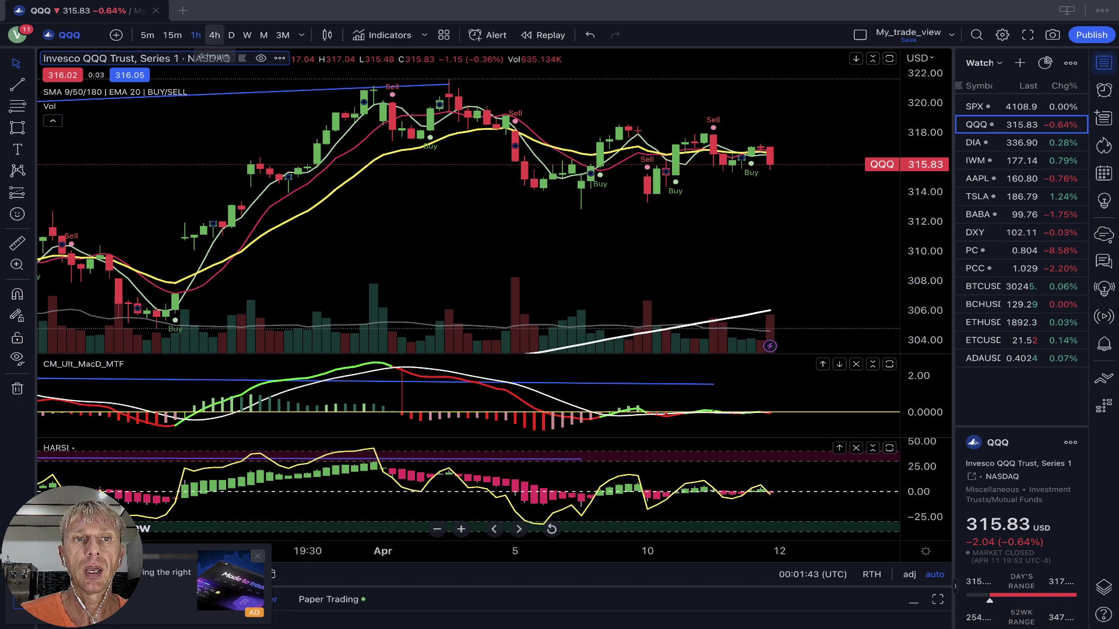
left_click(215, 35)
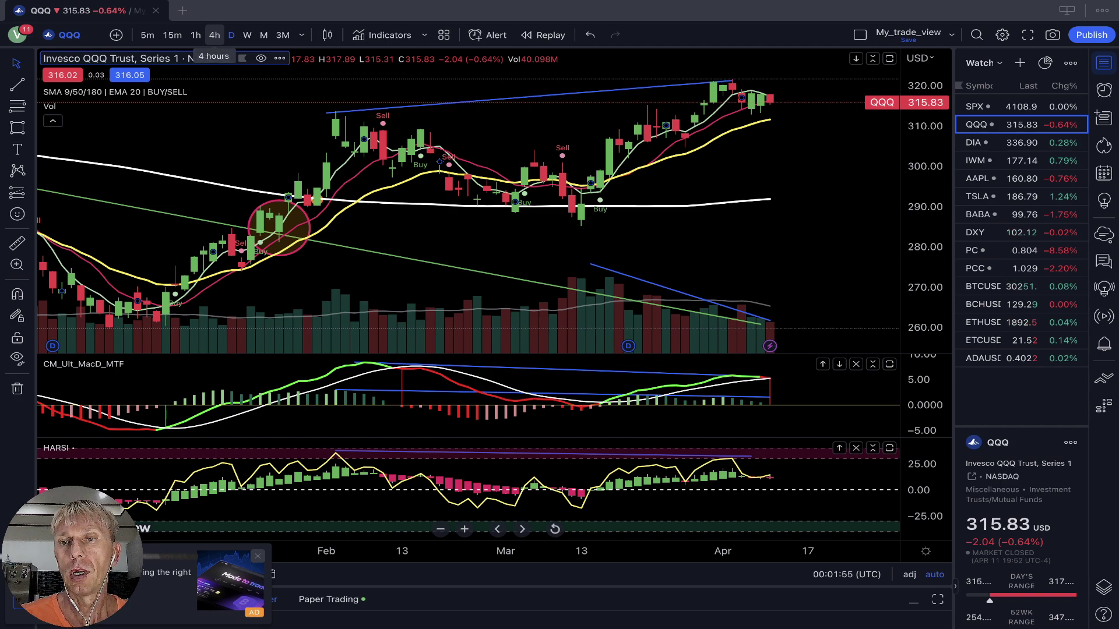
left_click(215, 35)
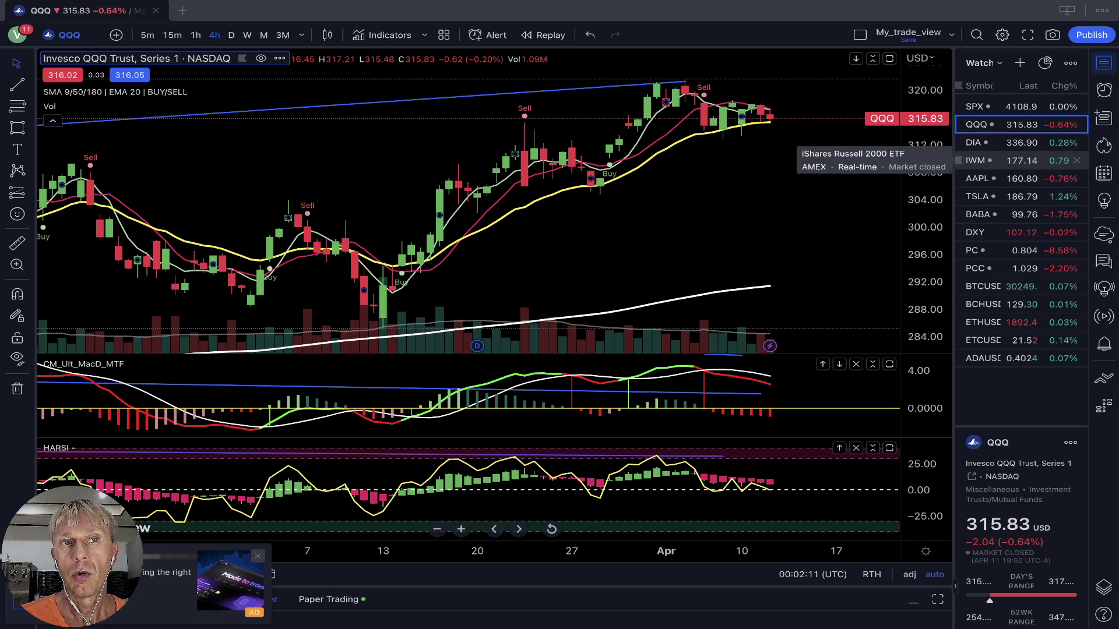
left_click(985, 160)
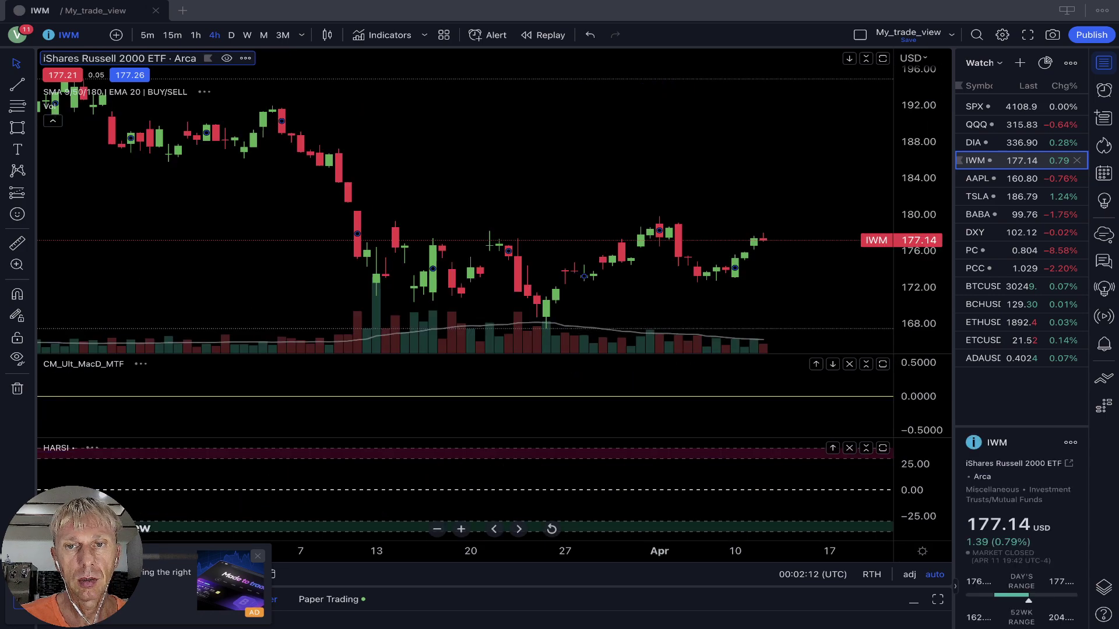